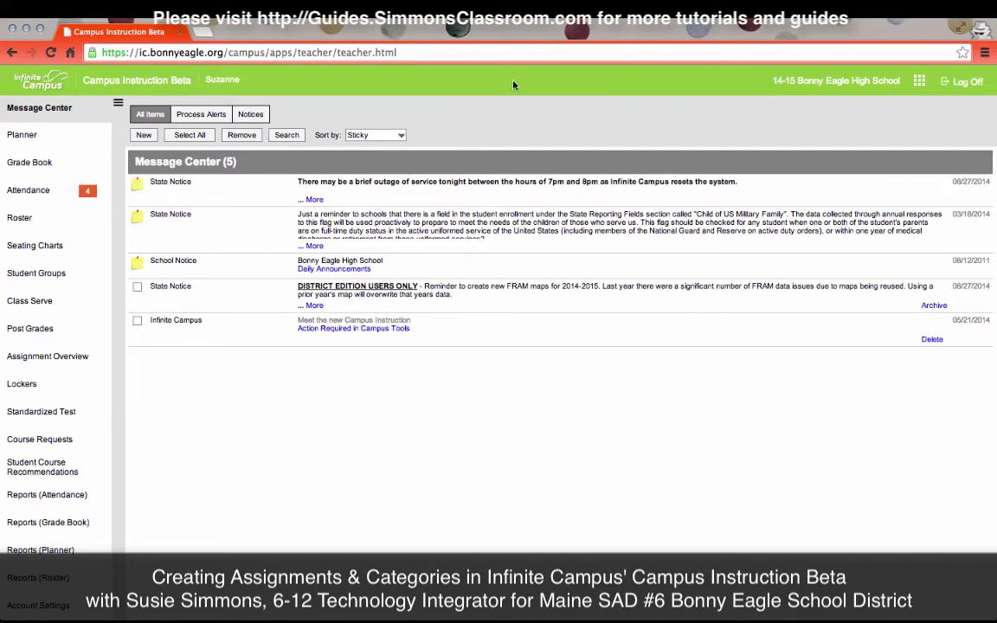
- Open the Grade Book and select section Block 3) 577-1 ALTERNATIVE EXPLORATION
click(916, 81)
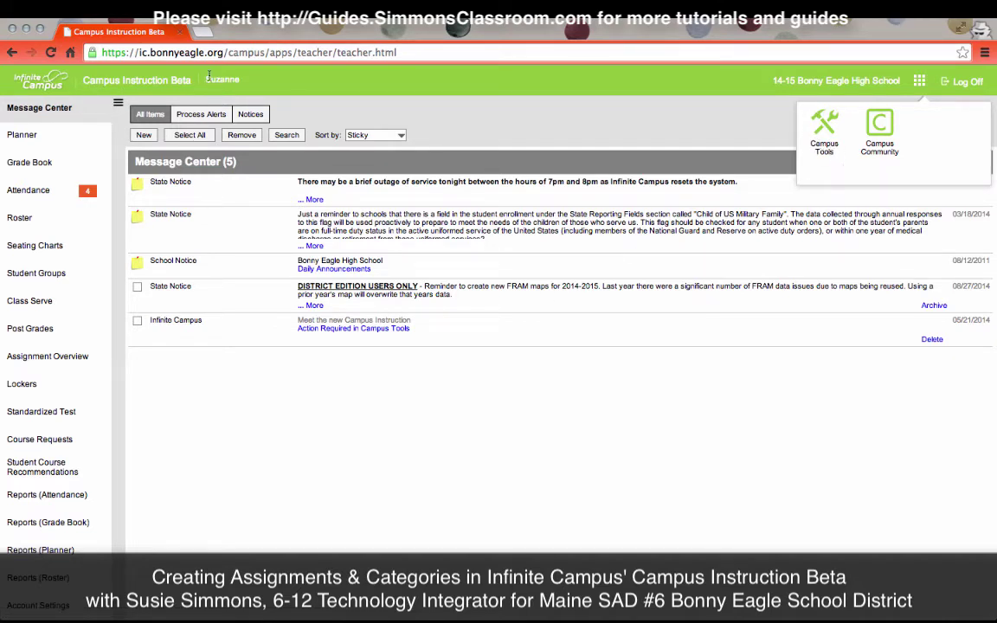
click(256, 424)
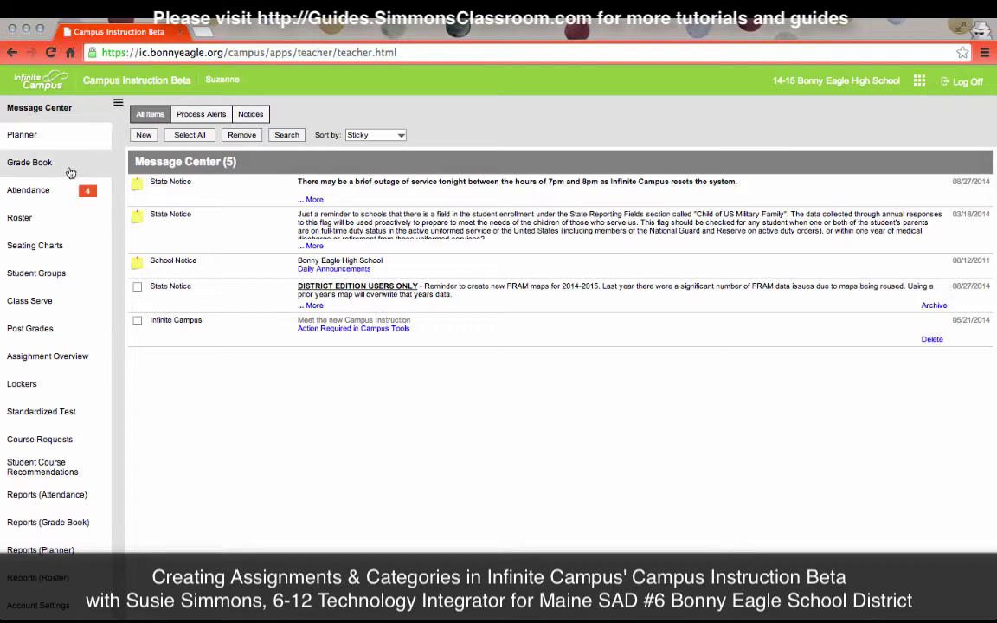
click(69, 171)
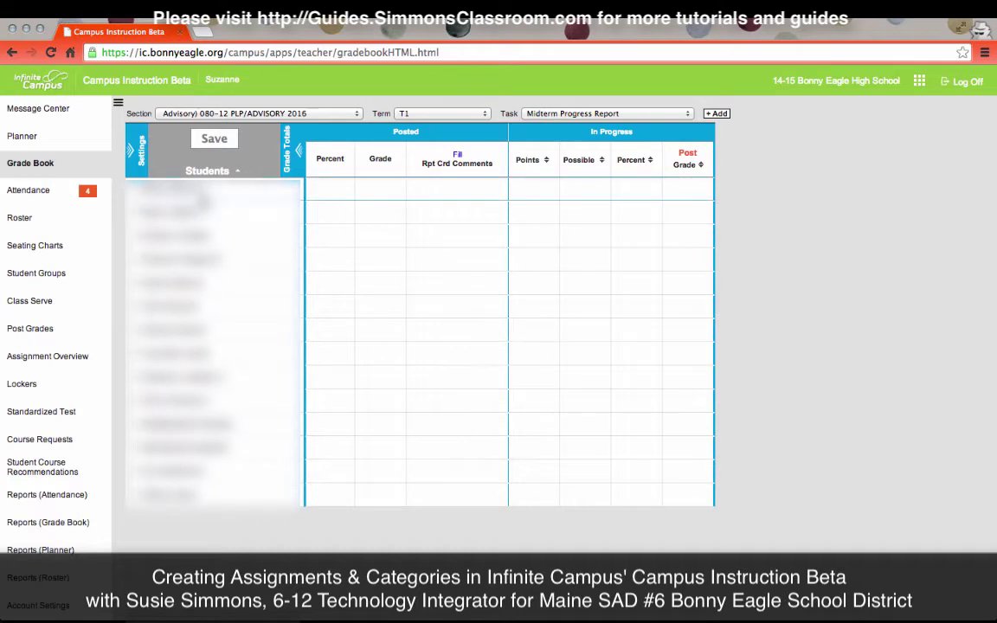
click(337, 119)
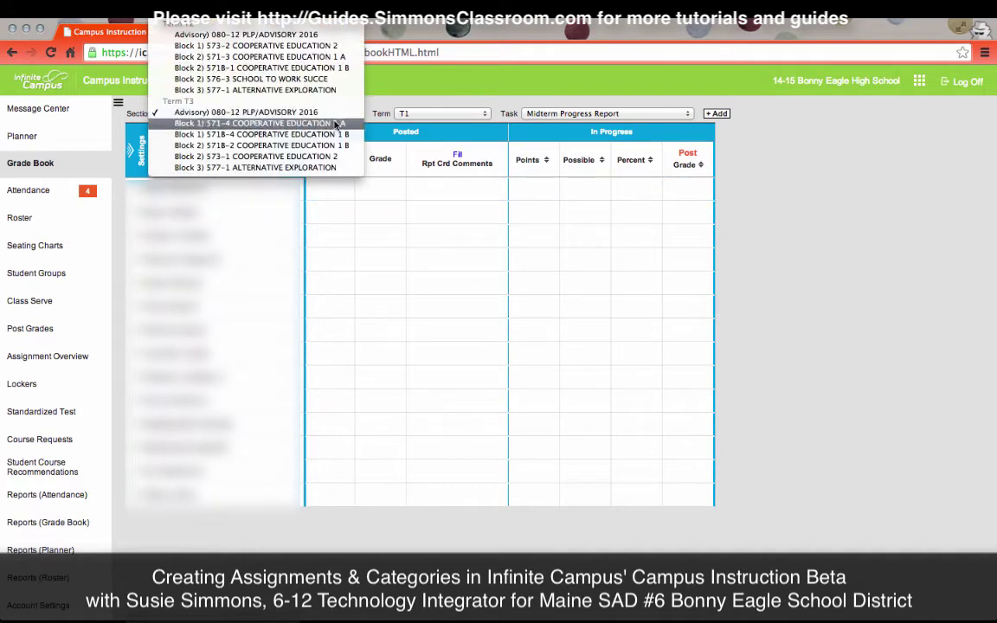
click(318, 168)
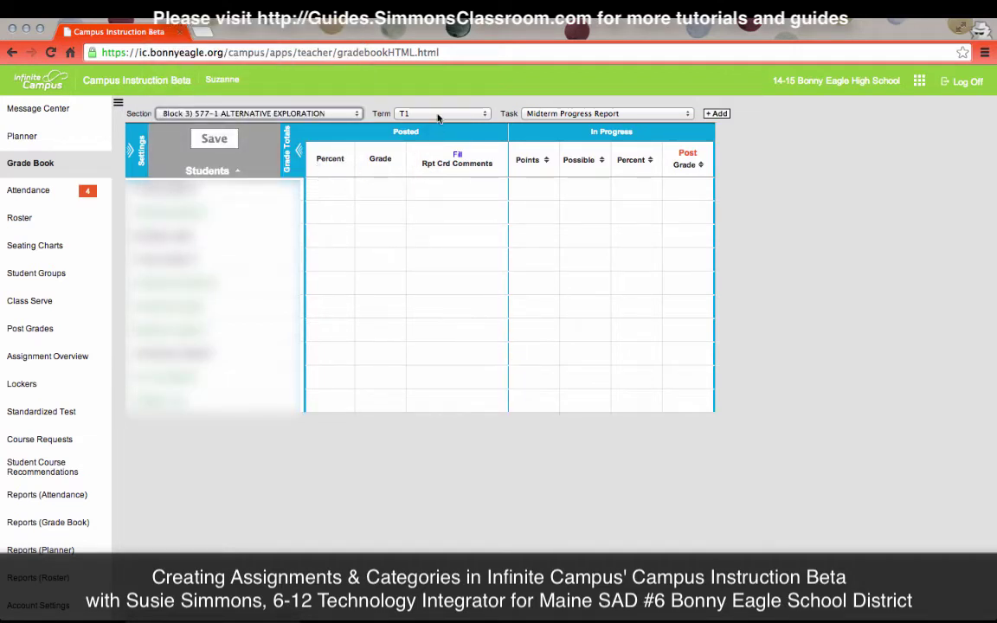
- Switch the gradebook to term T3 and the Trimester Grade task
click(438, 118)
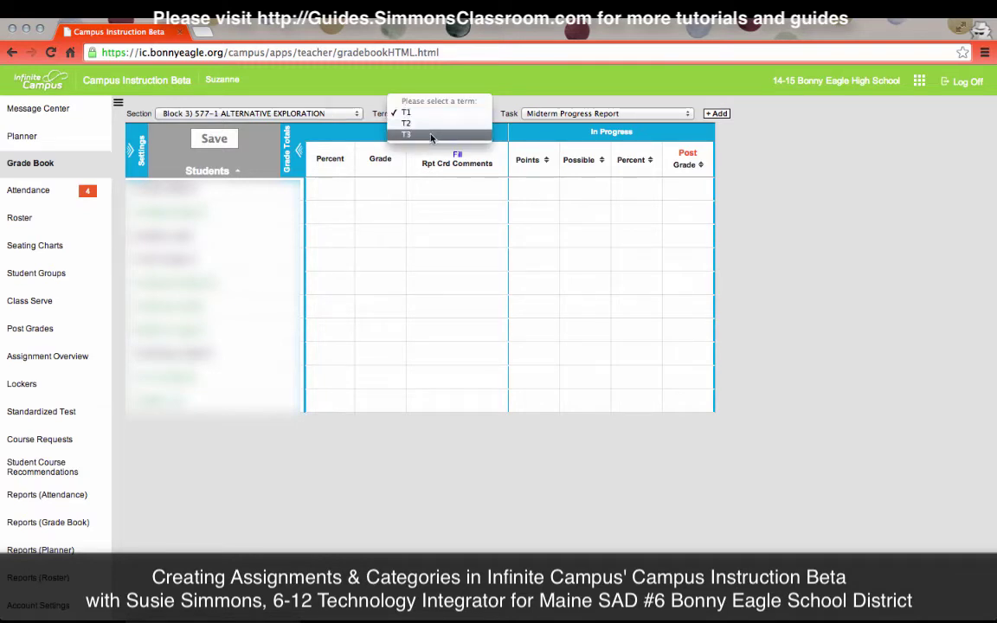
click(430, 139)
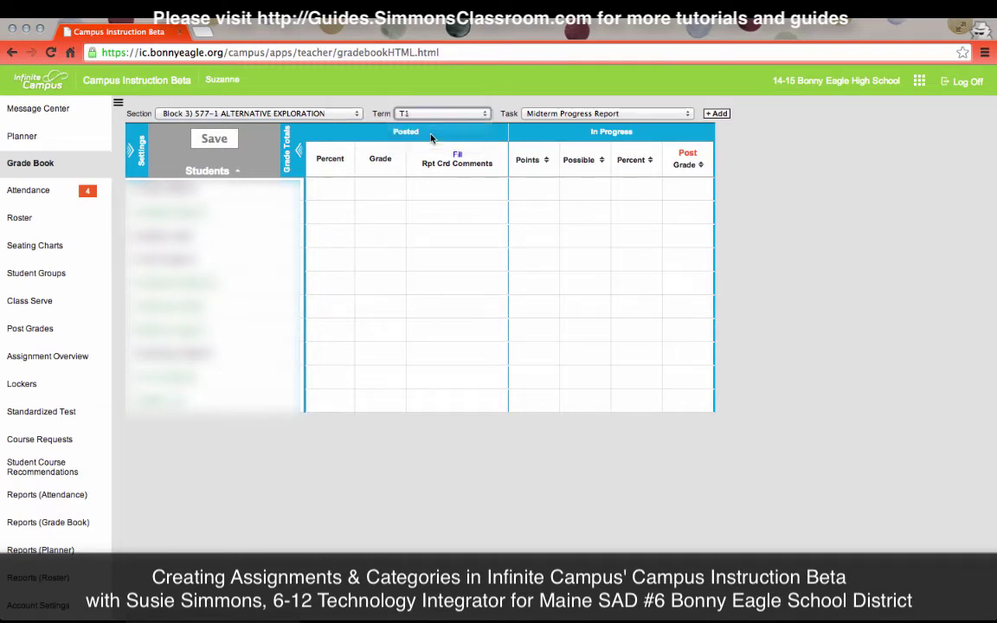
click(646, 117)
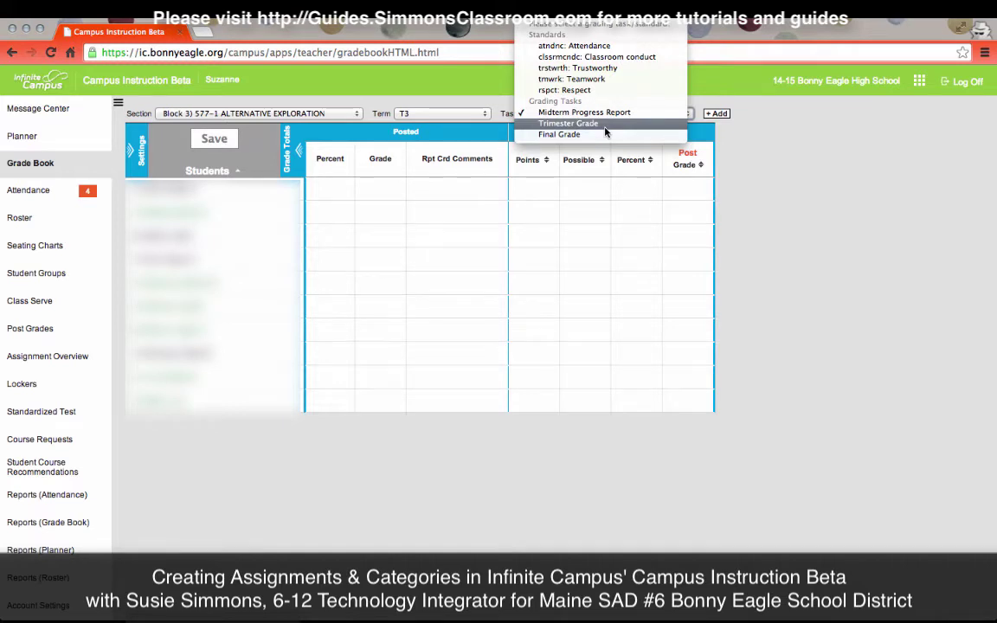
click(605, 124)
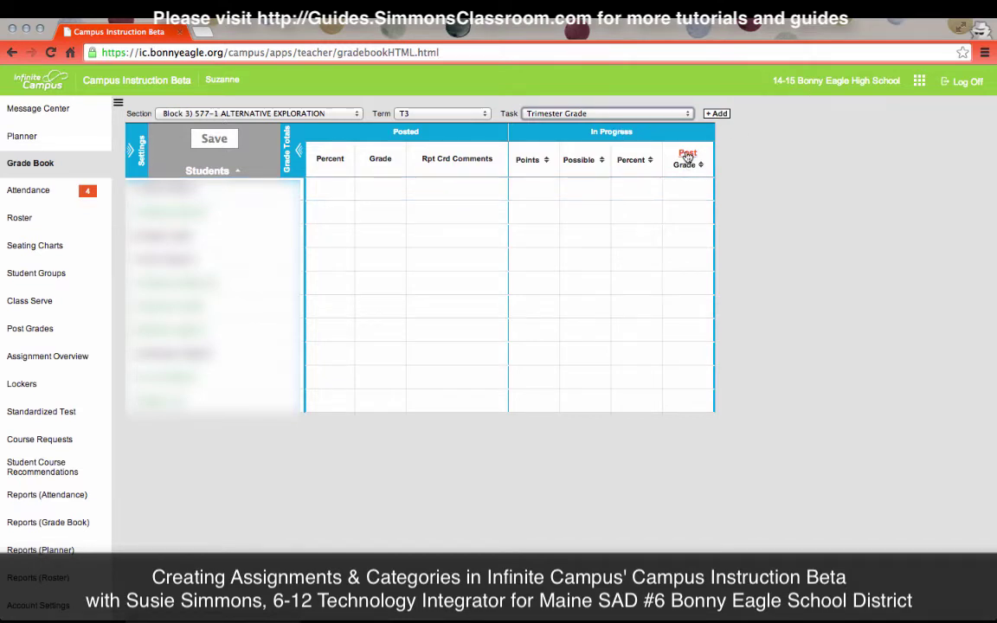
- Abandon the new assignment after the no-categories warning and expand the gradebook Settings
click(719, 114)
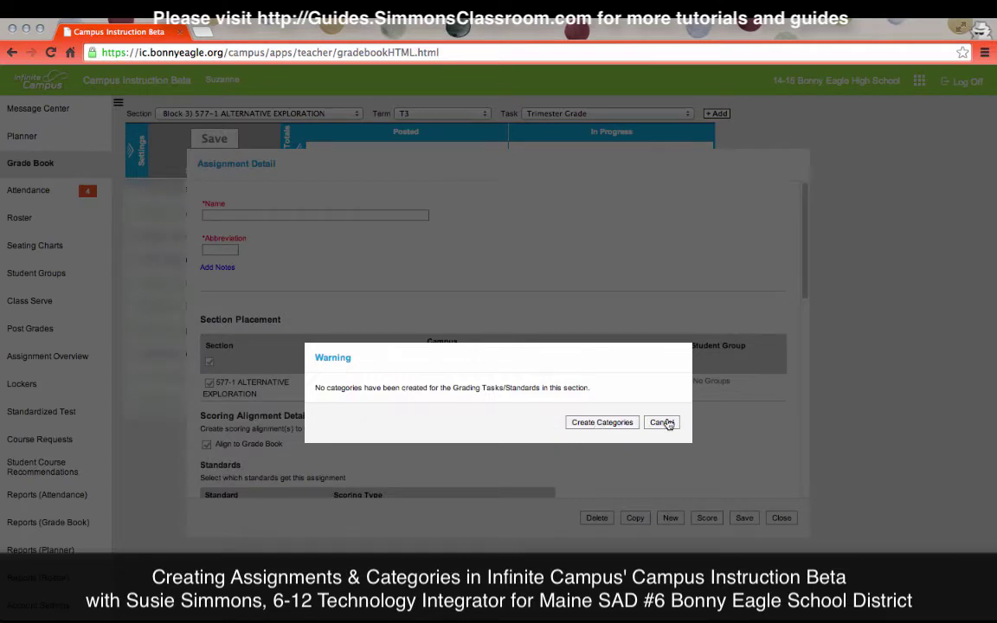
click(661, 423)
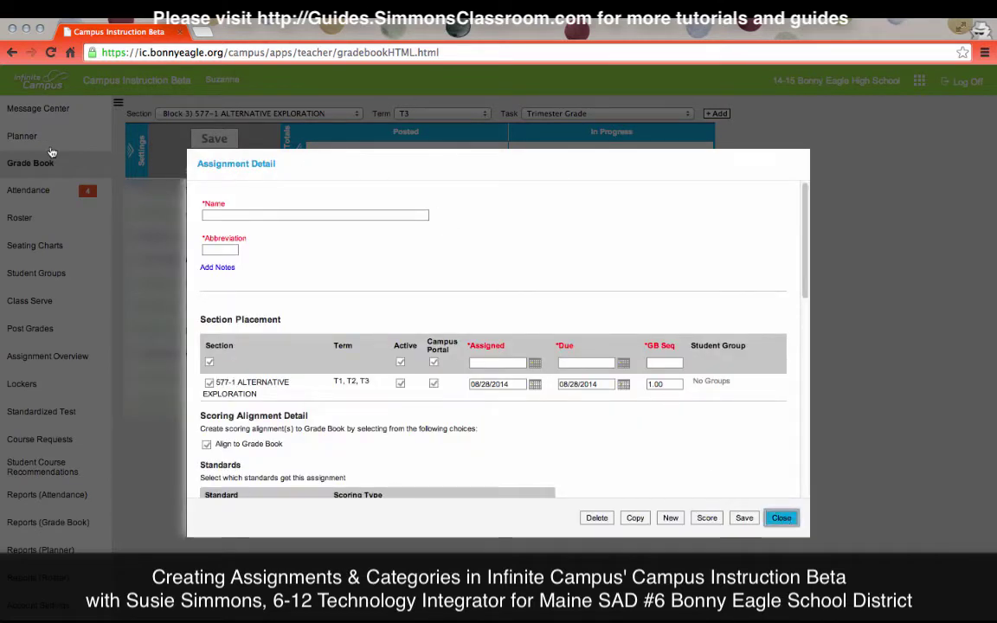
click(782, 518)
click(142, 154)
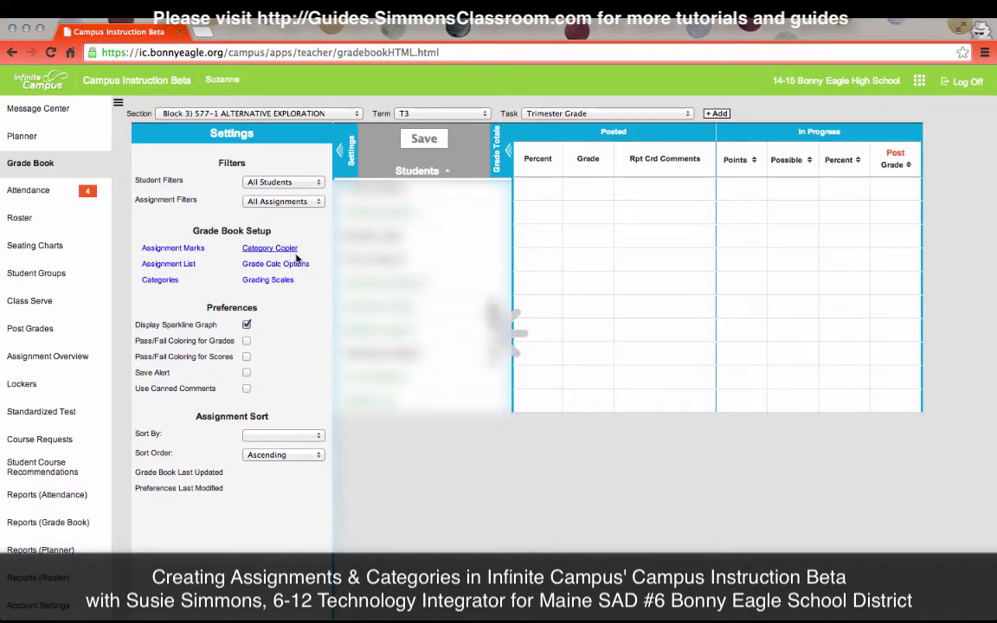
- Cancel the Category Copier and add a new category from the Category List
click(293, 252)
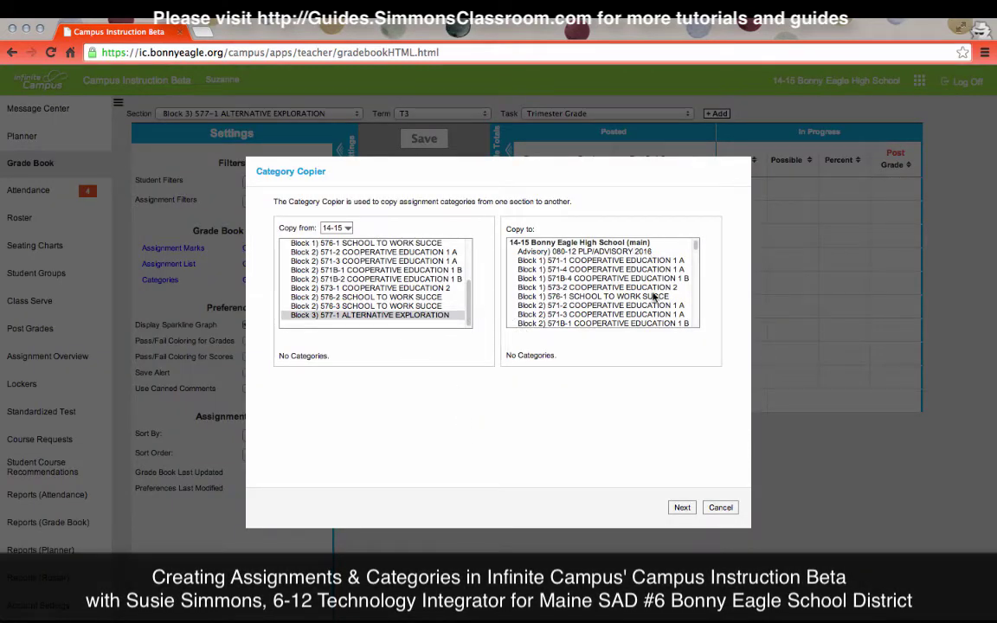
click(721, 507)
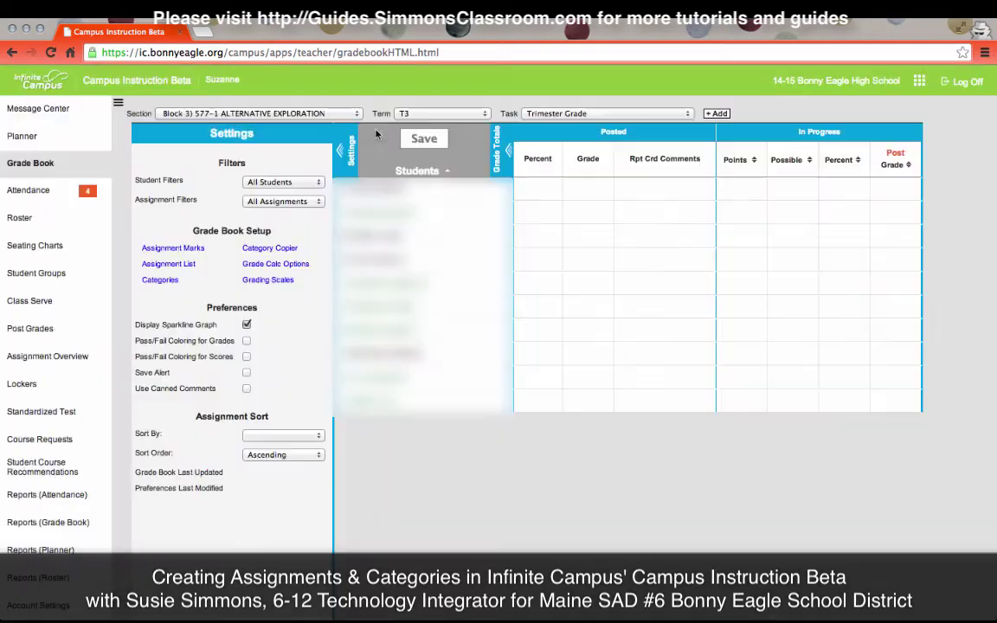
click(169, 282)
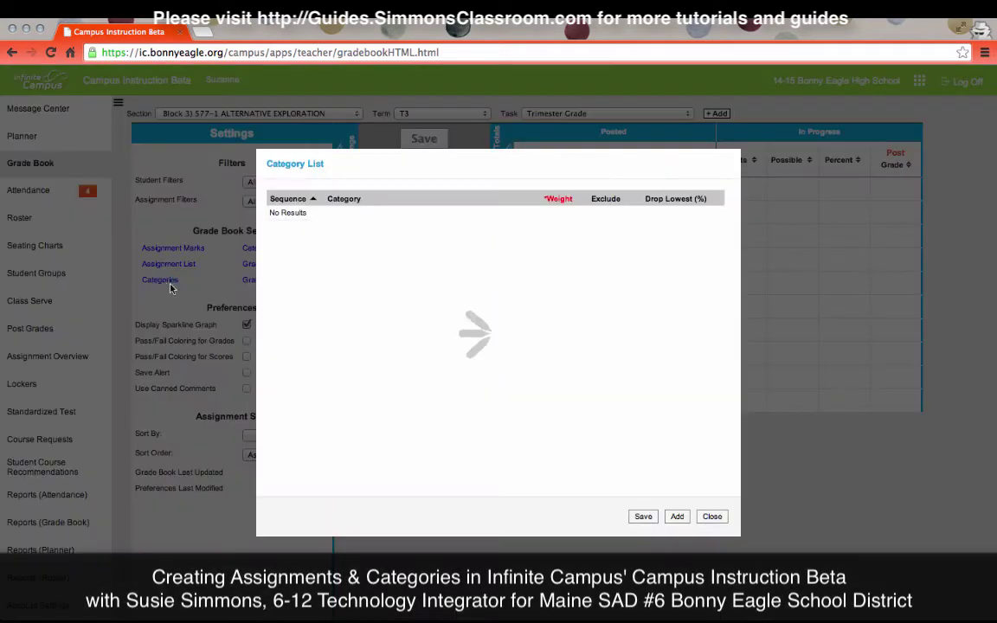
click(676, 517)
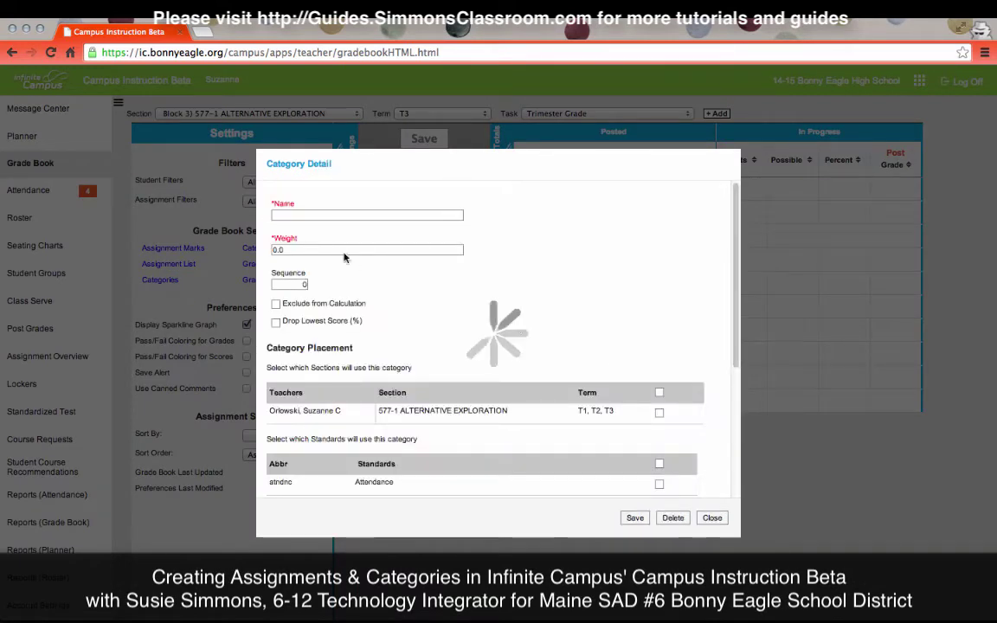
- Enter Demo as the category name and 10 as its weight
click(337, 214)
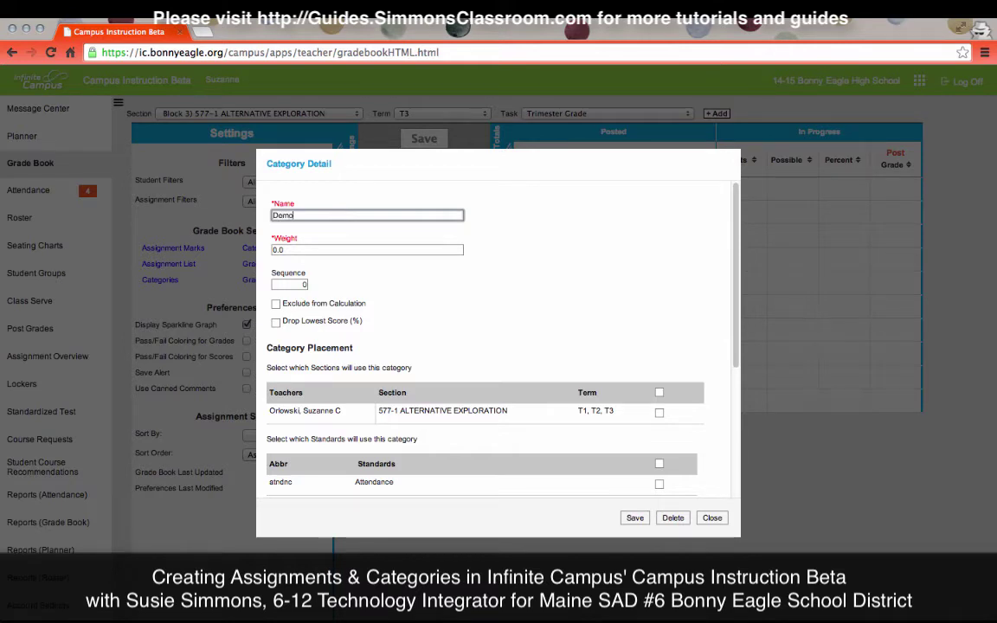
key(Tab)
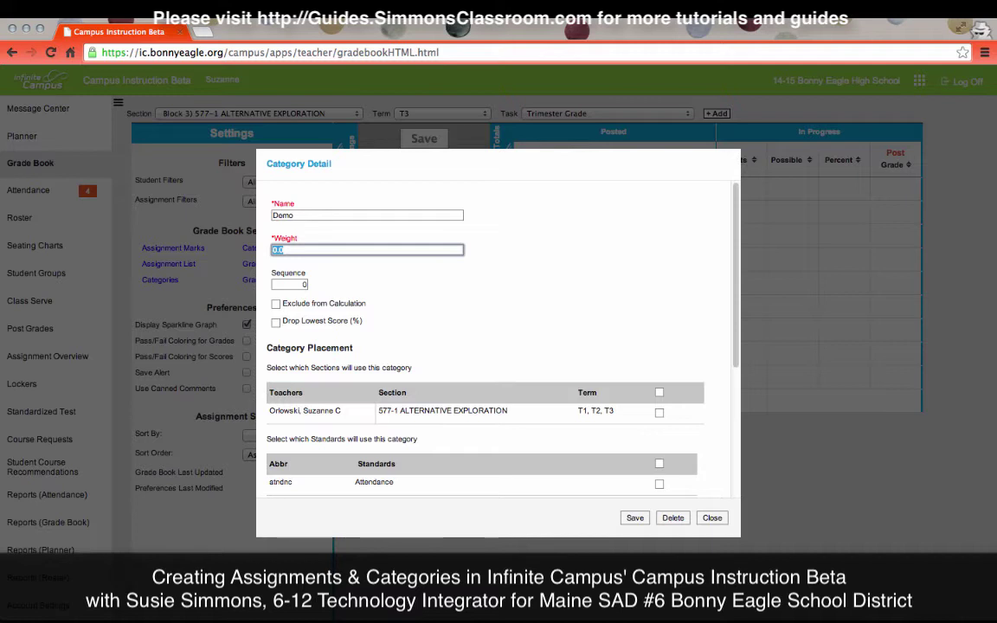
text(10)
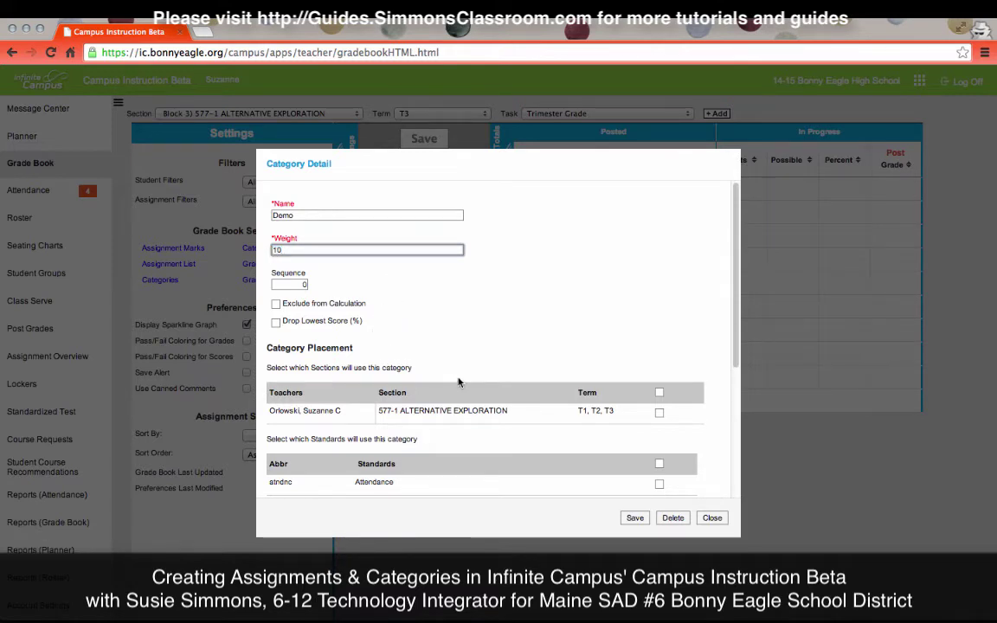
scroll(459, 382, down, 1)
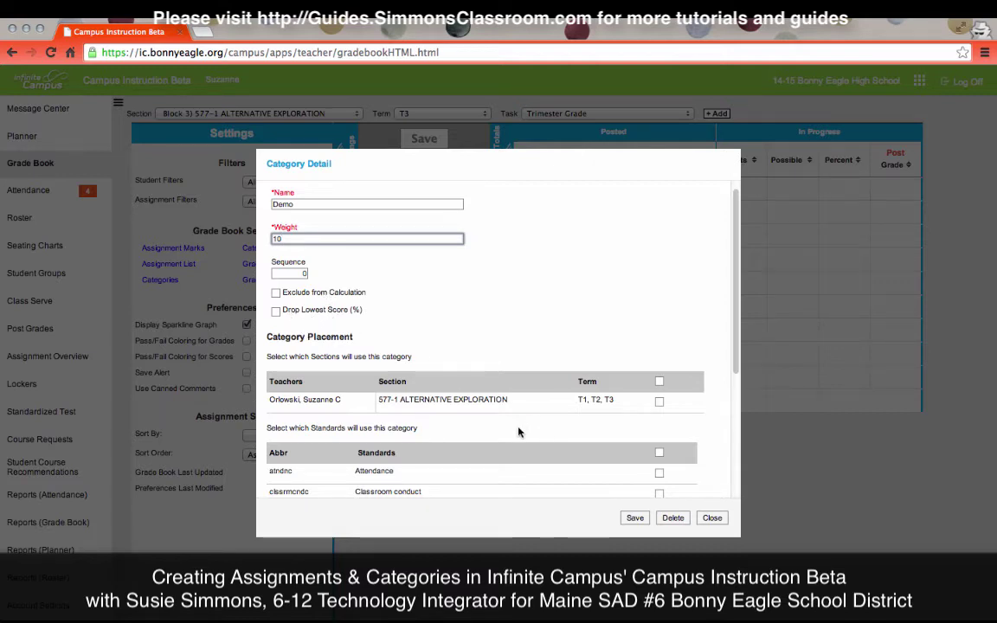
- Link the Demo category to section 577-1 and the Trimester Grade task, and save it
scroll(517, 433, down, 1)
scroll(517, 433, down, 5)
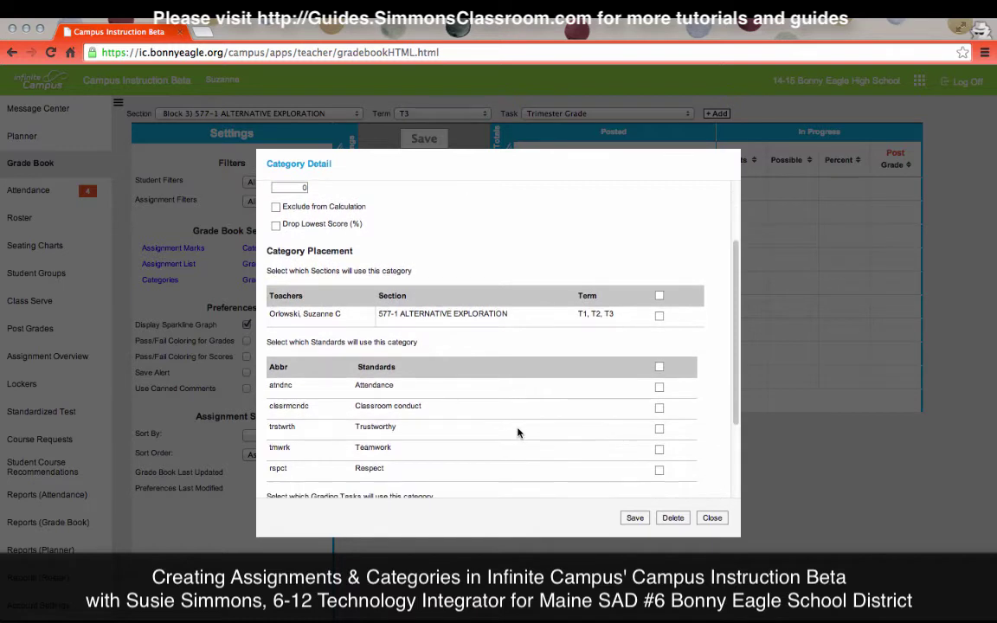
scroll(517, 433, down, 1)
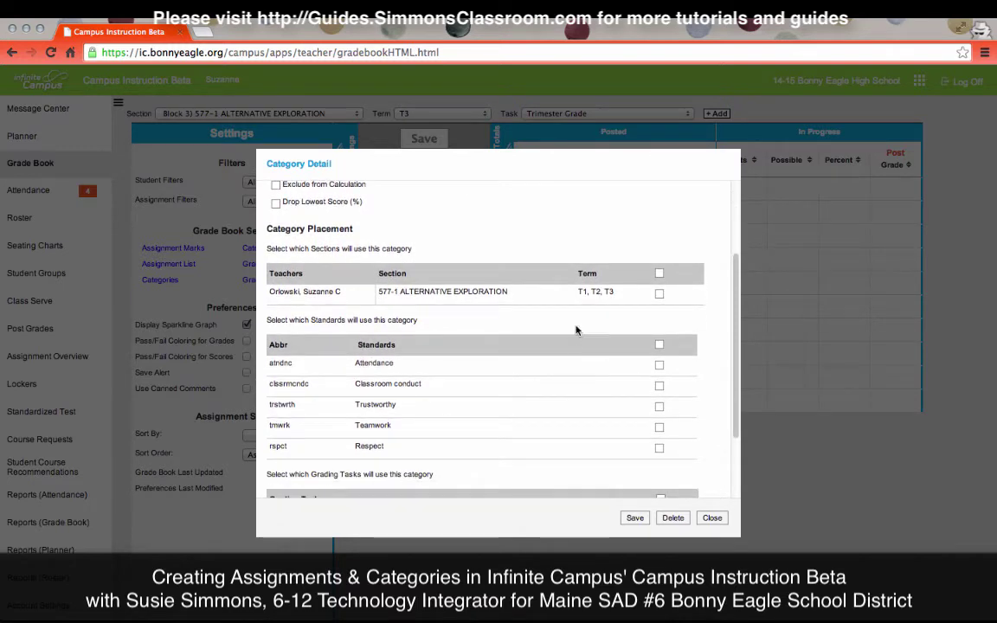
click(660, 295)
scroll(594, 379, down, 1)
scroll(588, 379, down, 2)
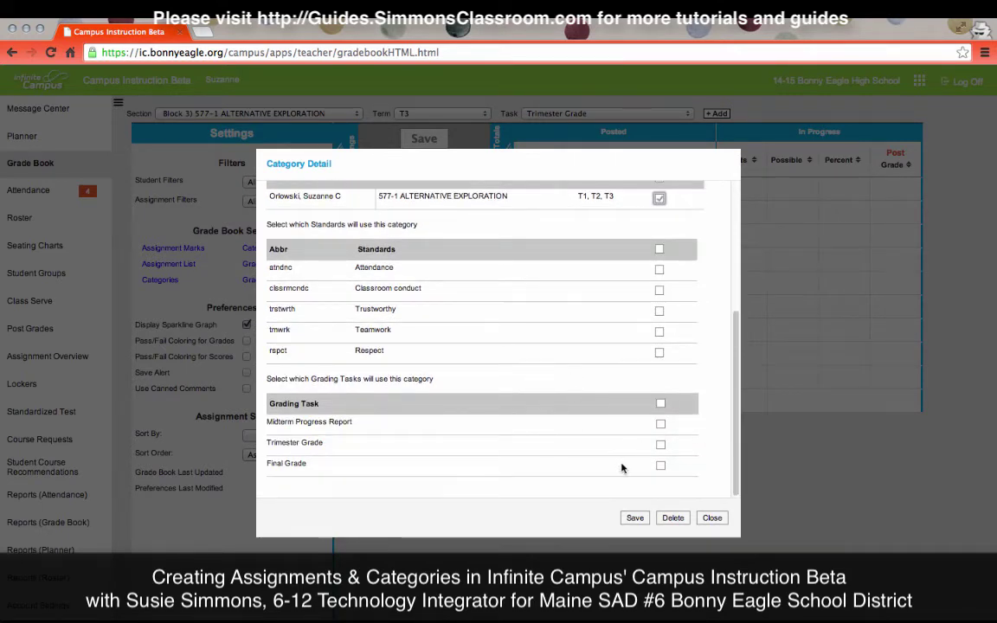
click(660, 444)
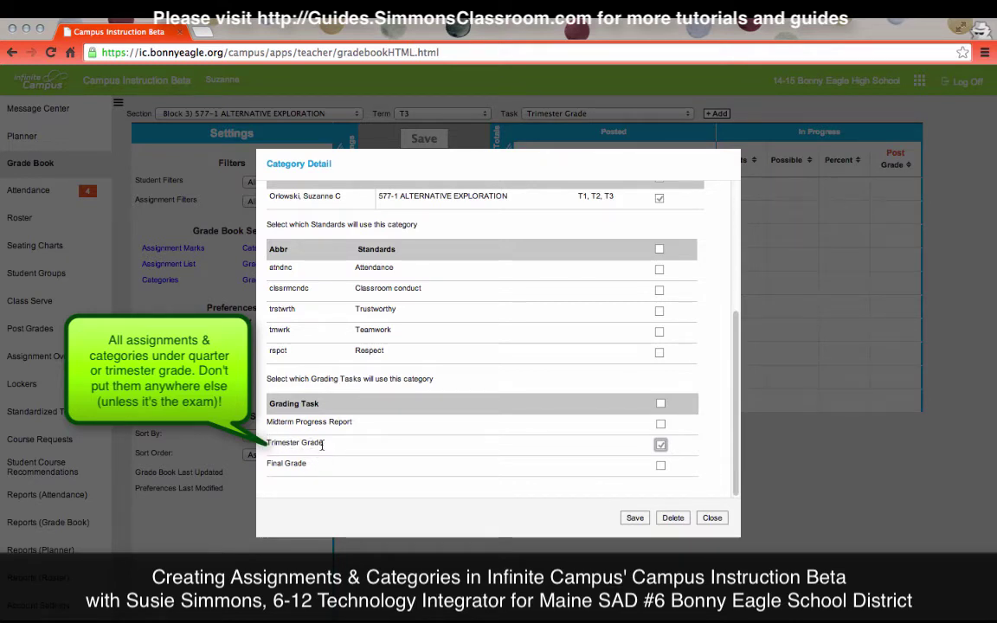
click(636, 518)
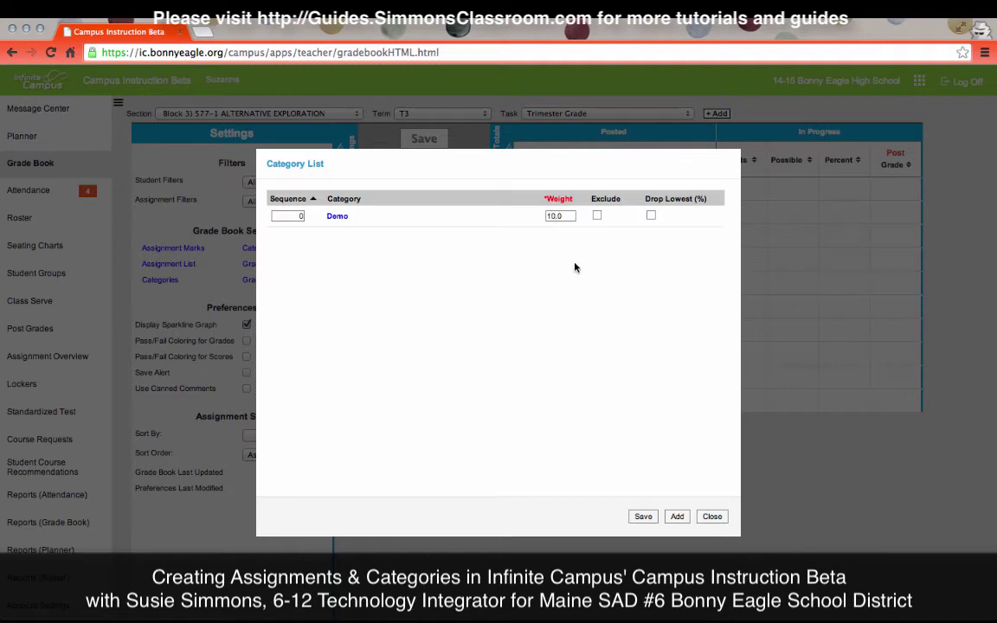
- Save and close the Category List, then bring up the Grade Calc Options
click(643, 516)
click(712, 516)
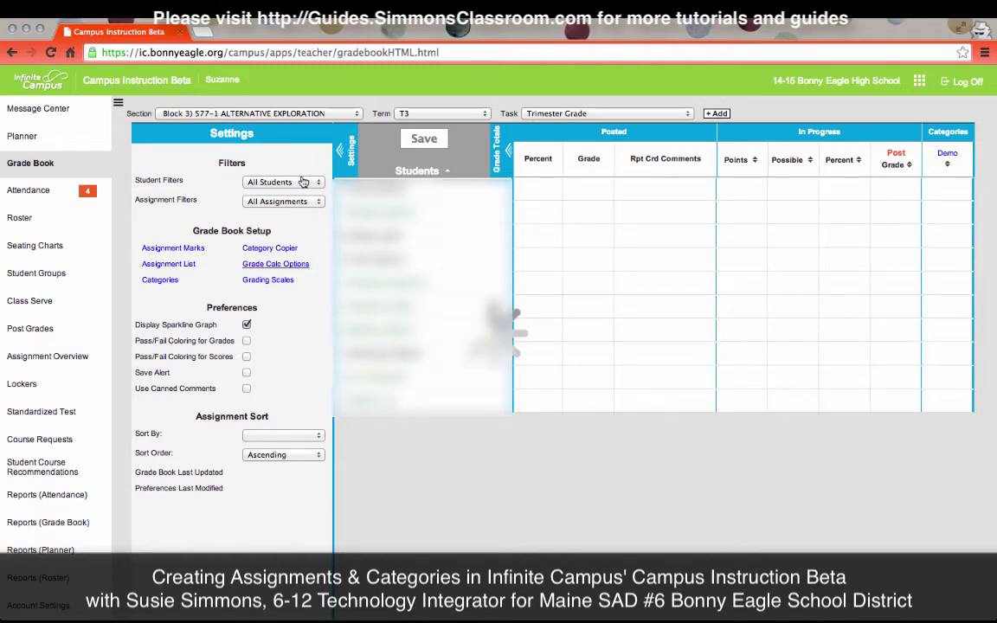
click(299, 267)
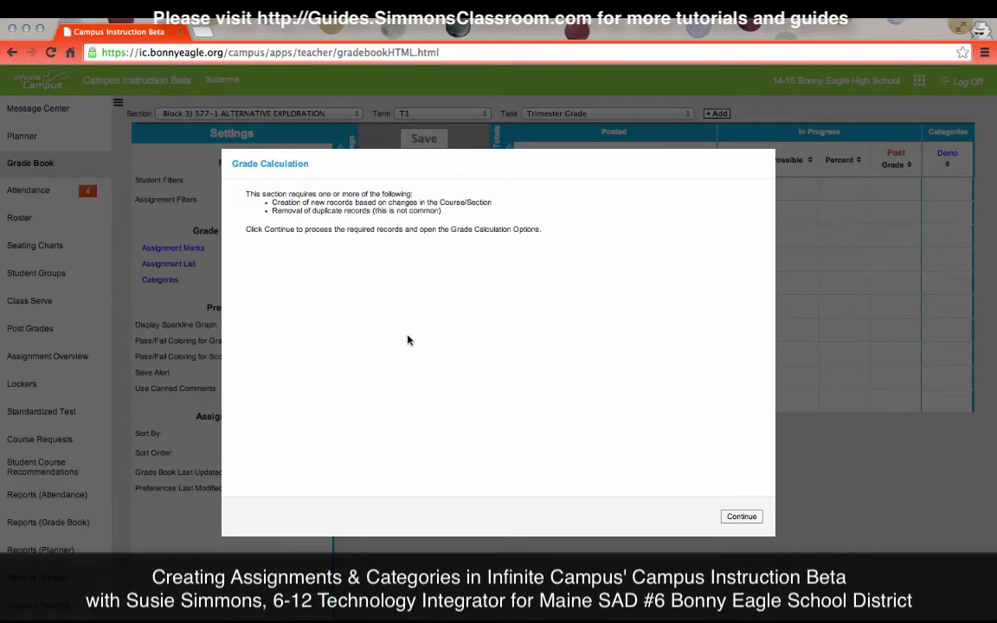
- Fill all grading tasks with In Progress Grade on the High School Numeric scale
click(734, 519)
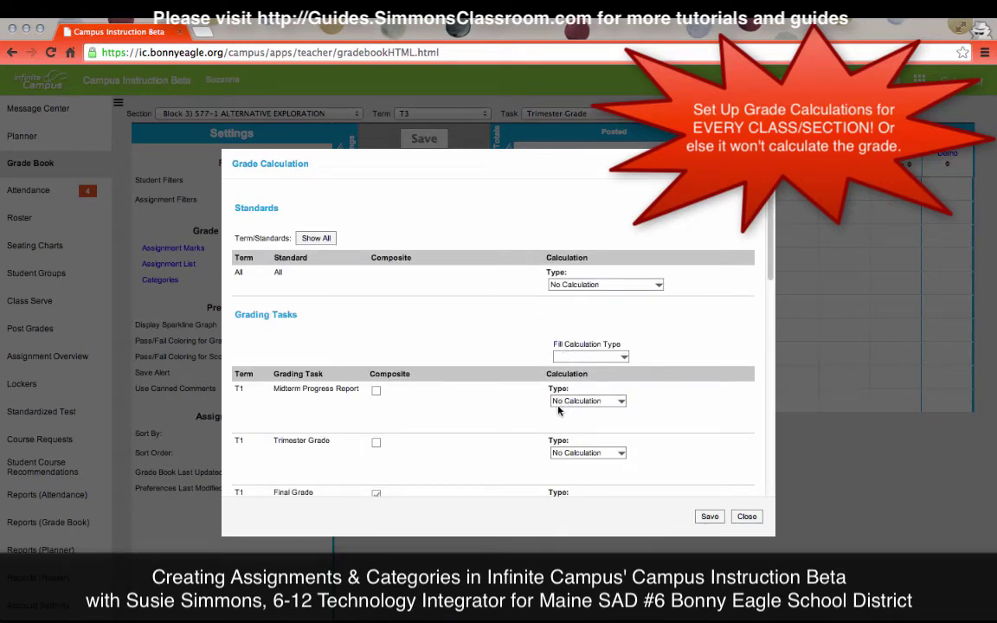
scroll(559, 411, down, 3)
click(609, 308)
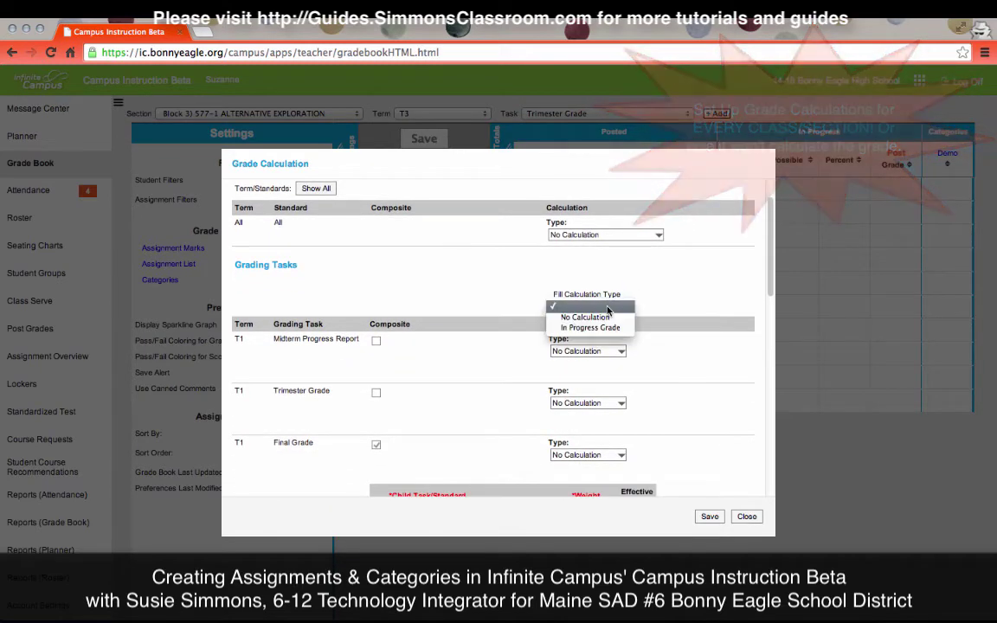
click(590, 327)
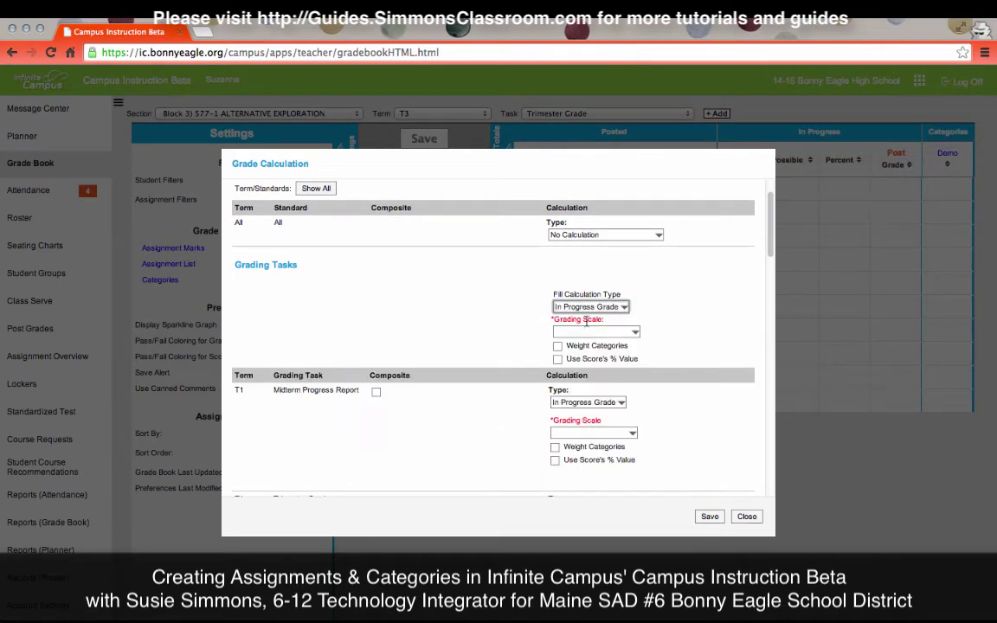
click(628, 331)
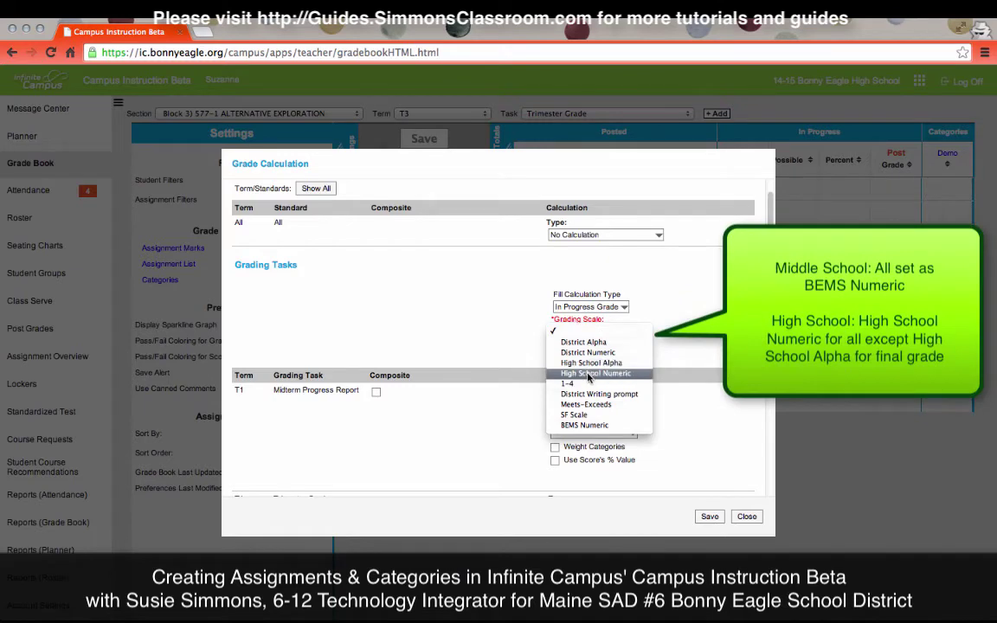
click(588, 373)
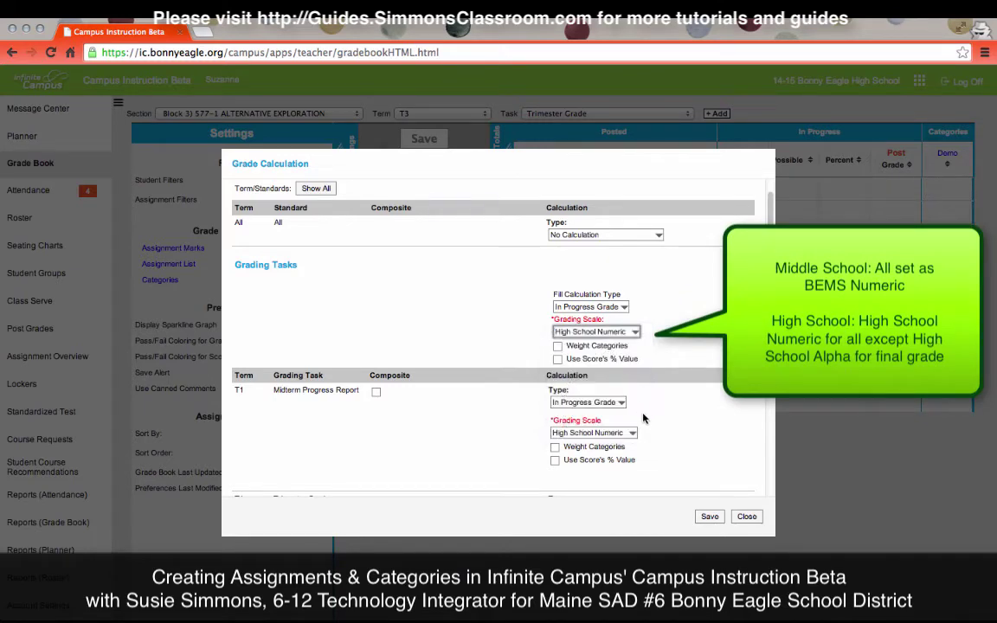
- Change the Final Grade's grading scale to High School Alpha
scroll(642, 418, down, 1)
scroll(642, 418, down, 4)
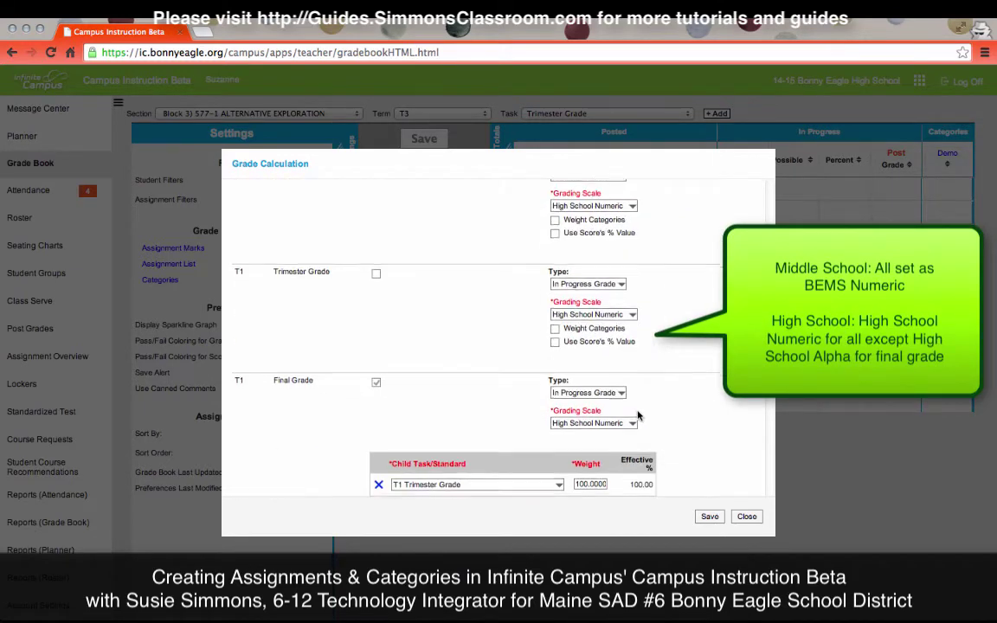
scroll(639, 398, down, 1)
click(619, 391)
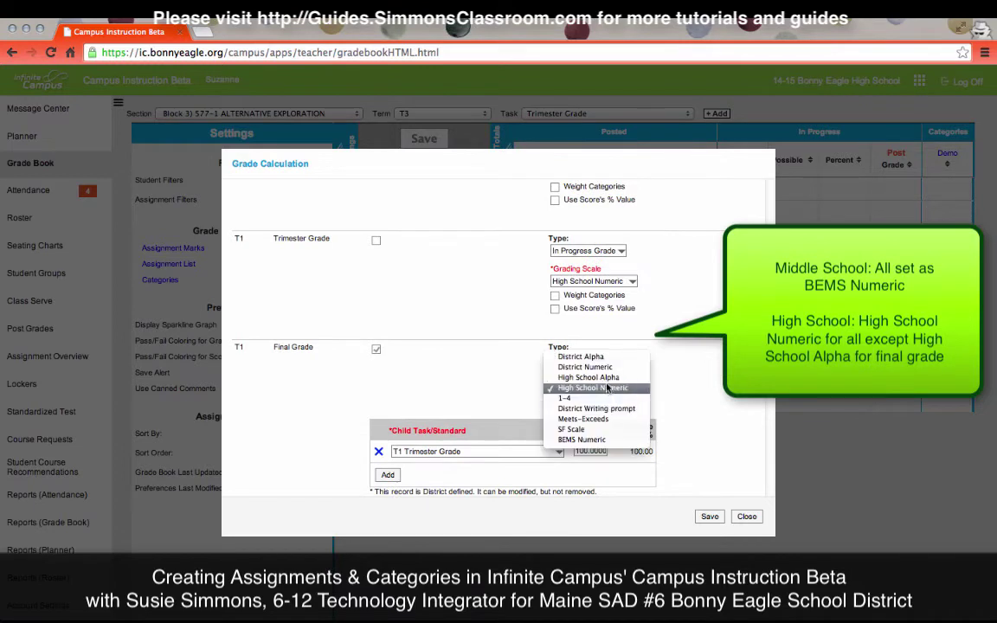
click(554, 343)
scroll(645, 337, up, 2)
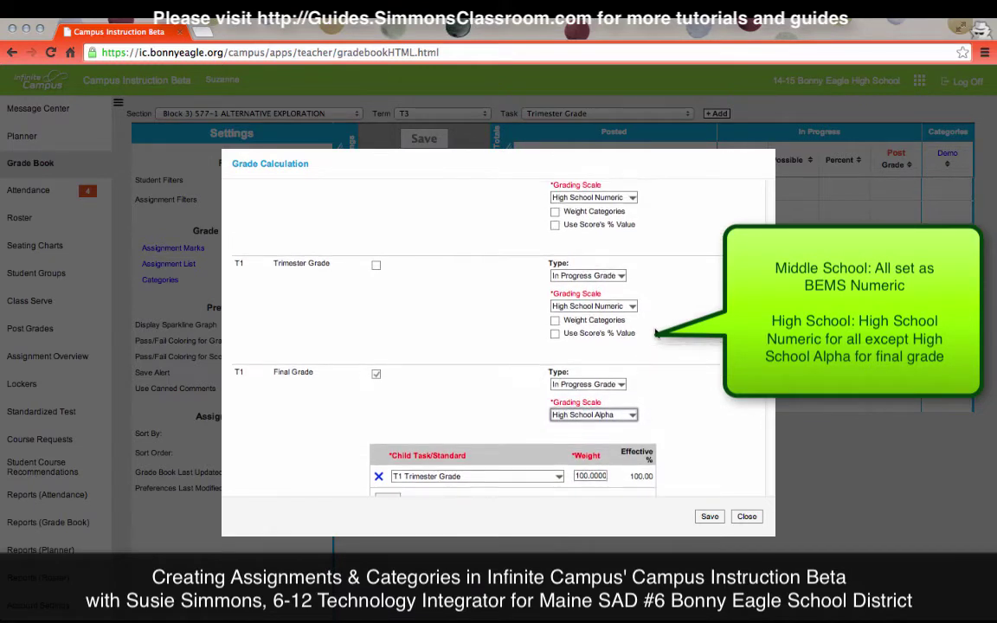
scroll(628, 331, down, 1)
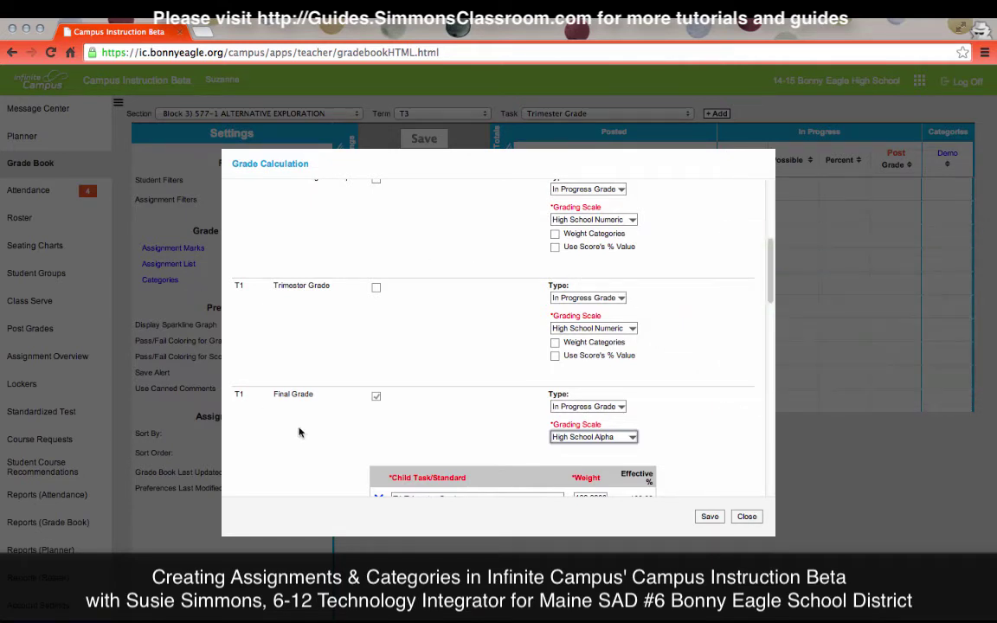
- Enable Weight Categories for the Trimester Grade and save the grade calculation settings
click(555, 343)
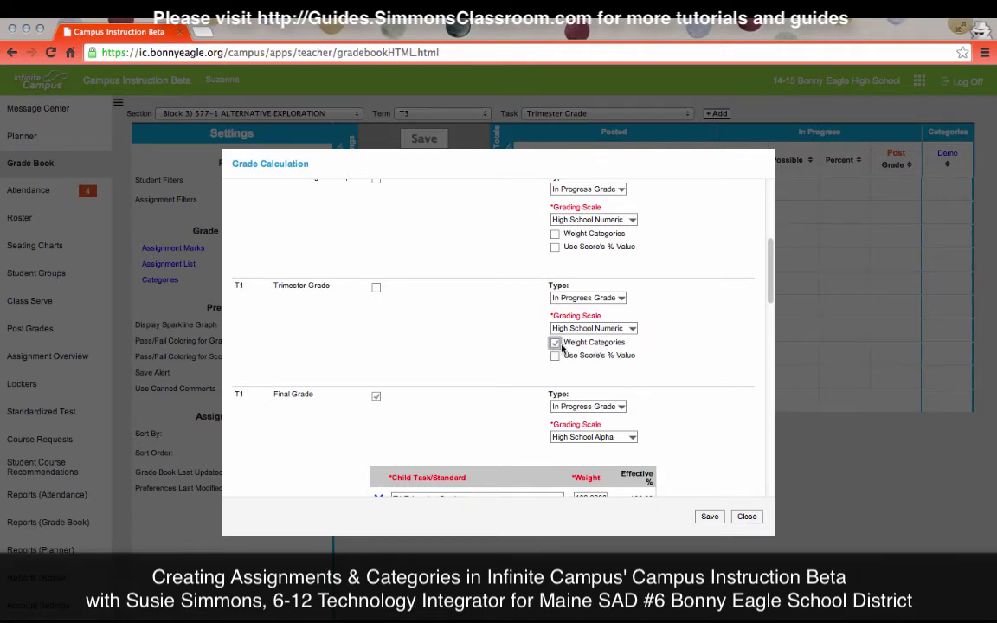
click(558, 344)
click(709, 517)
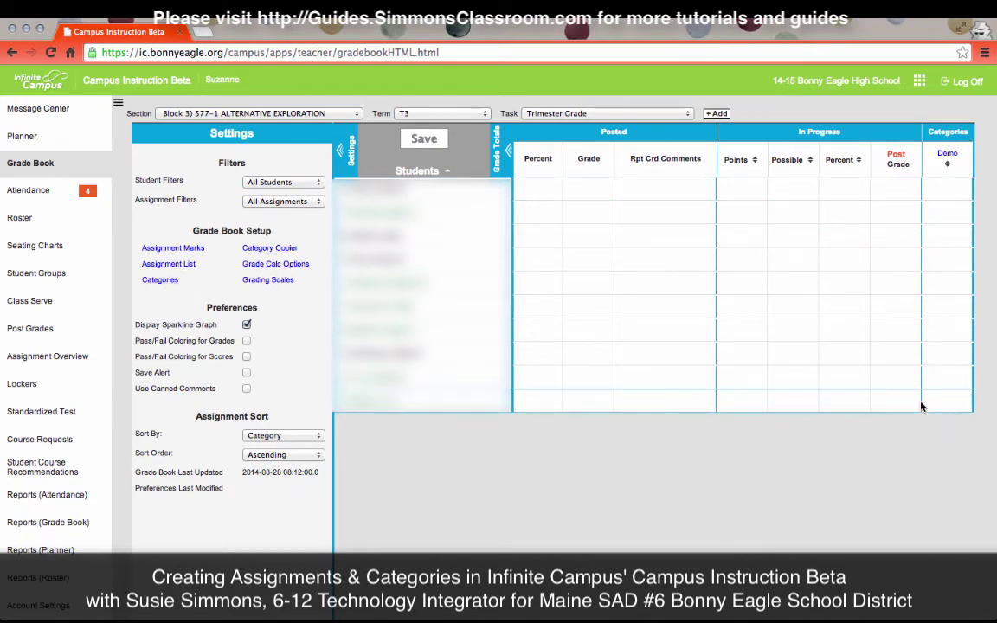
- Start a new assignment named Demo with abbreviation Demo1
click(339, 150)
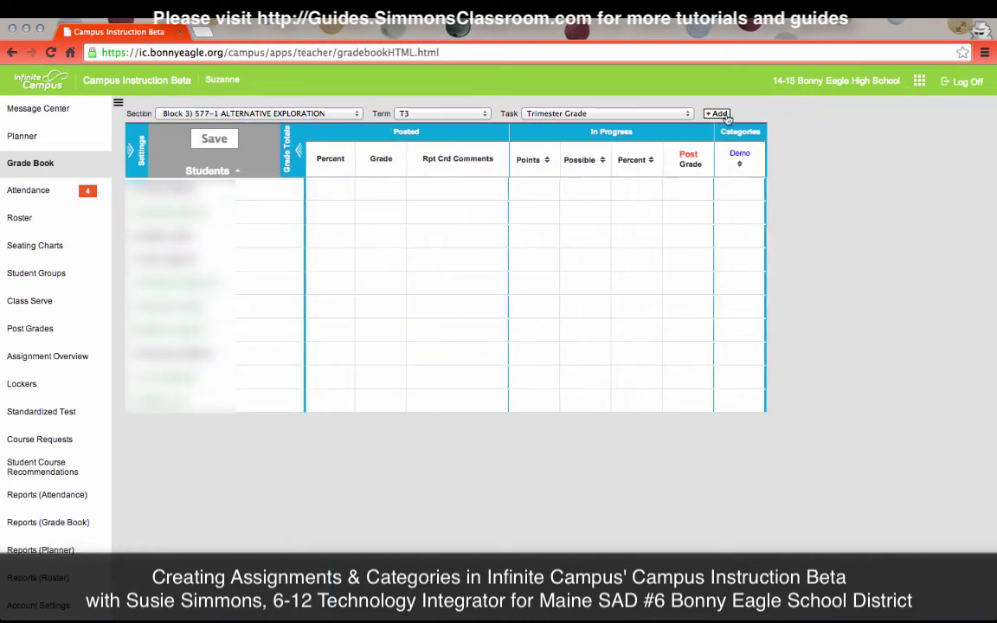
click(718, 114)
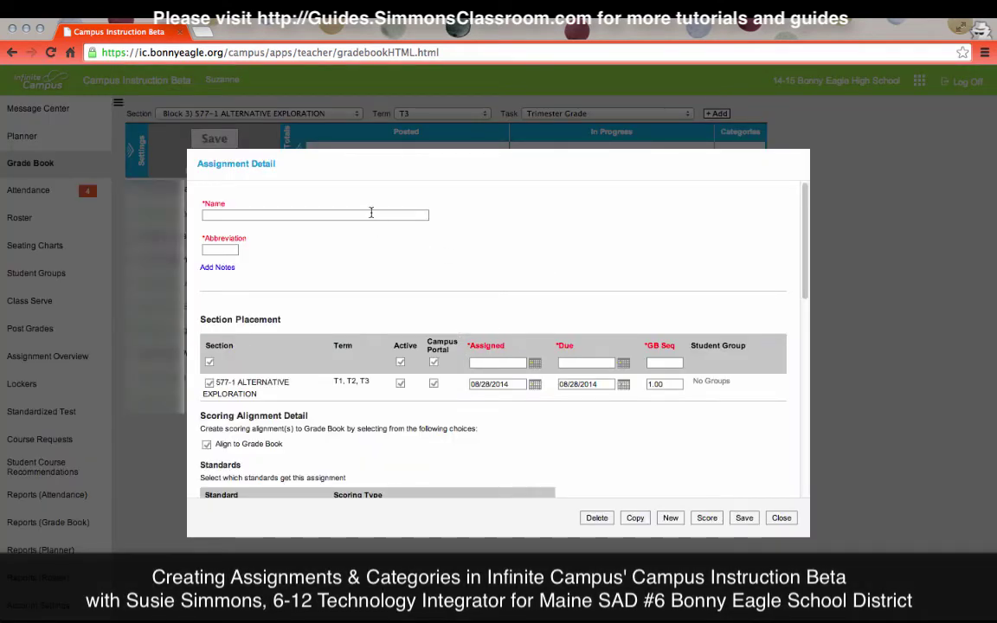
click(371, 214)
text(De)
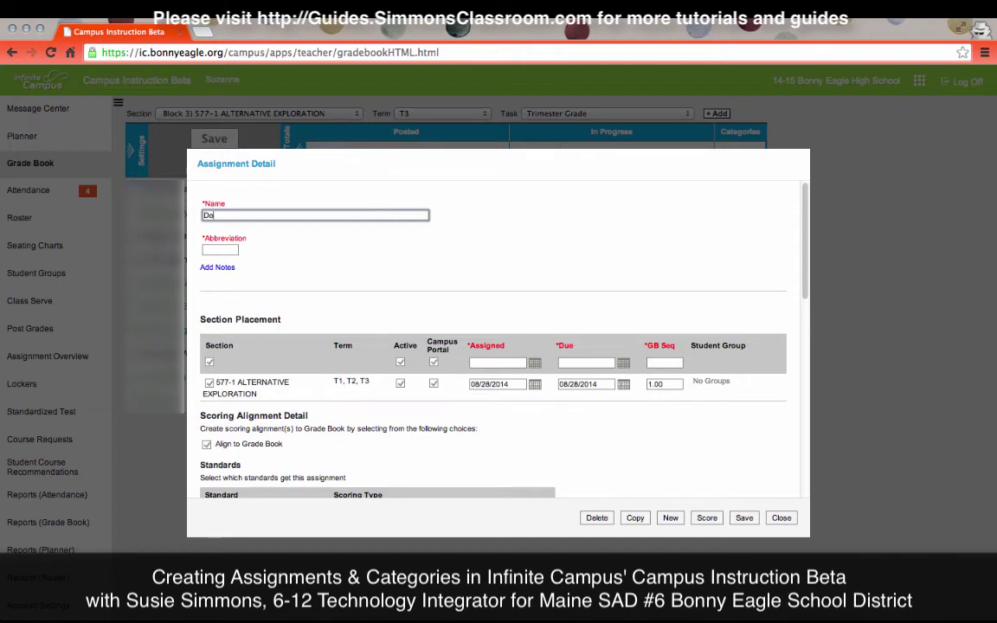
text(mo)
key(Tab)
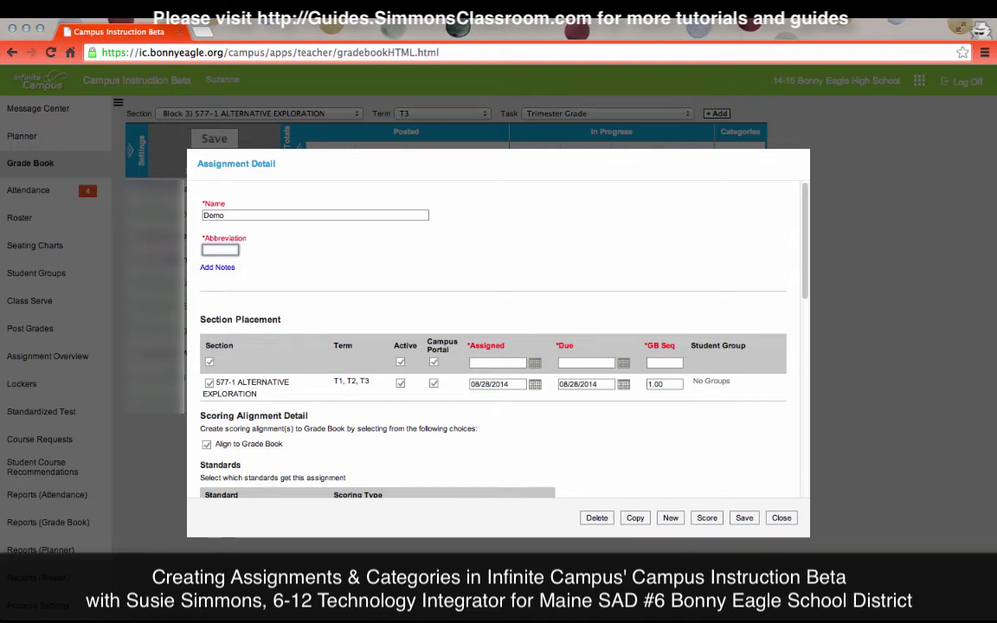
text(Demo1)
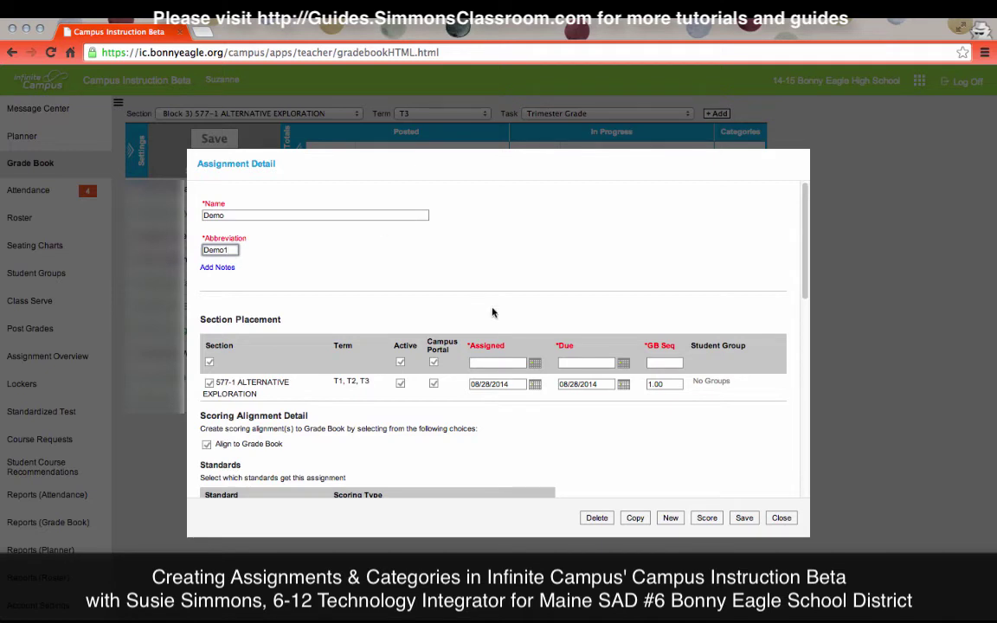
- Make the Demo assignment inactive and hidden from the Campus Portal
scroll(508, 423, down, 1)
scroll(508, 423, down, 1)
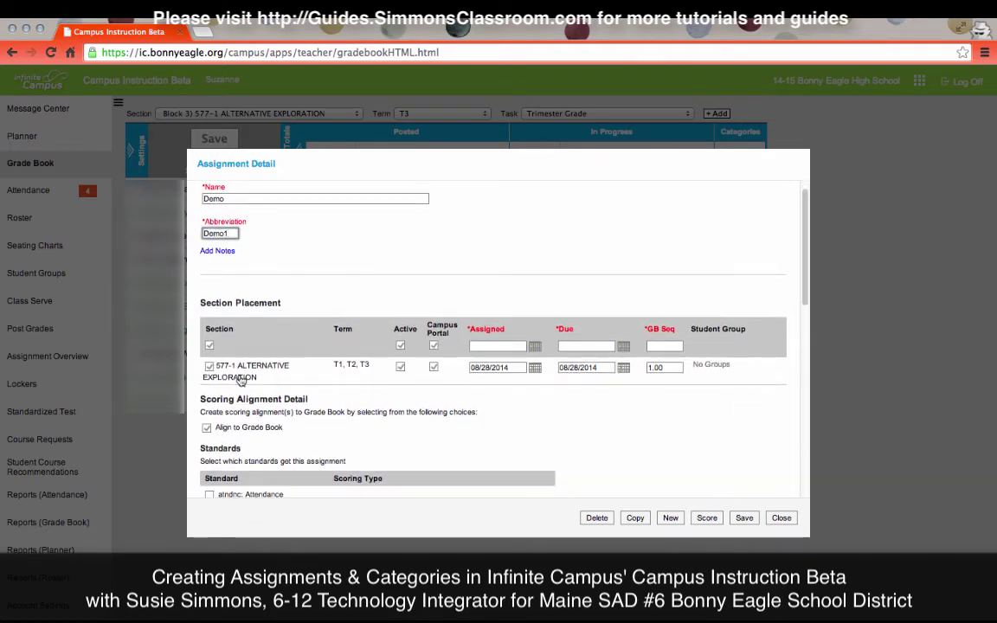
click(400, 367)
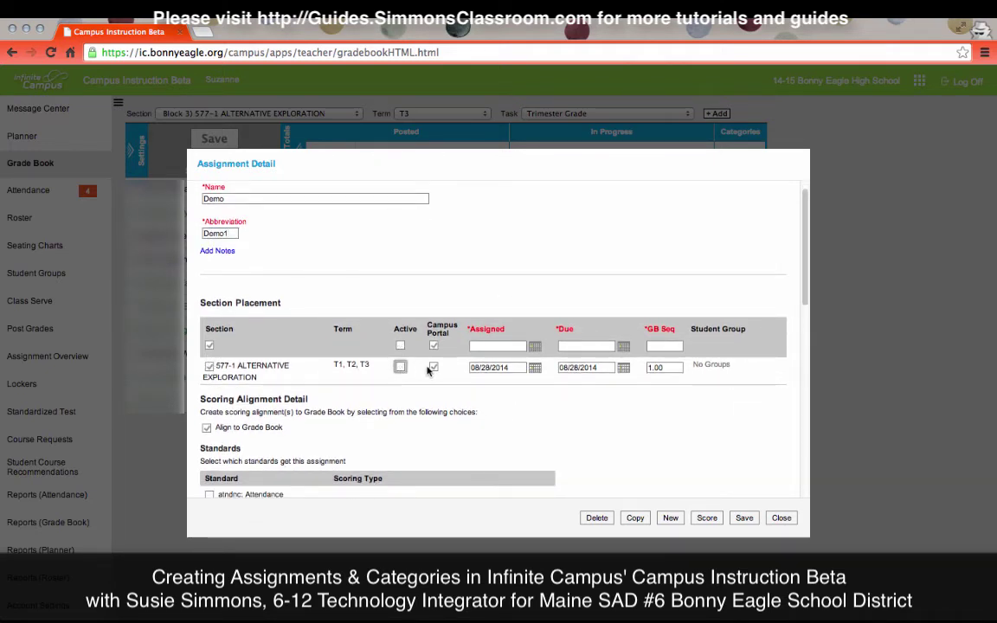
click(433, 367)
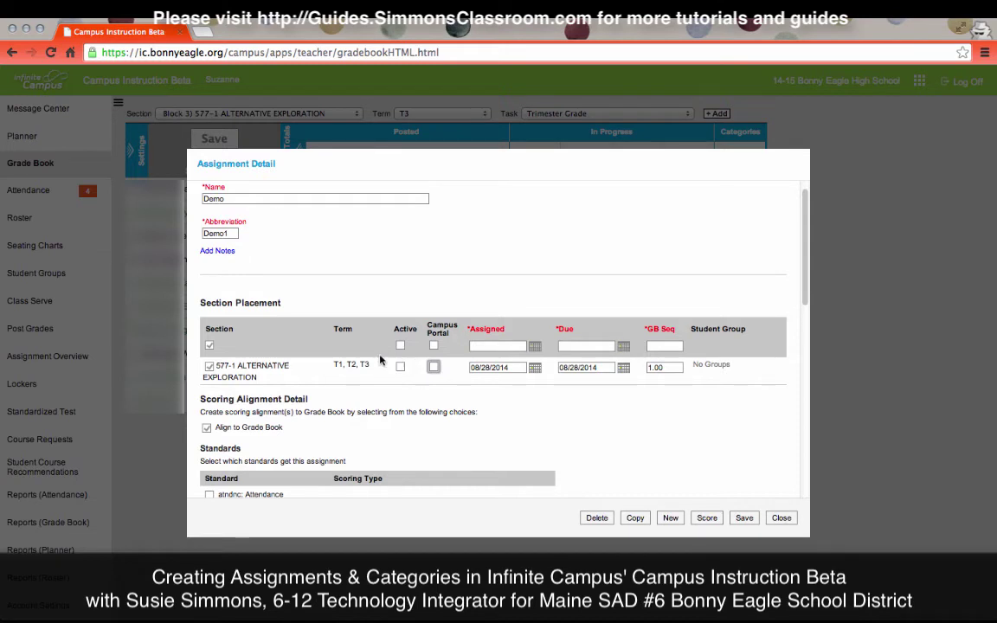
- Add an empty notes box to the Demo assignment and scroll to its Grading Tasks
click(216, 255)
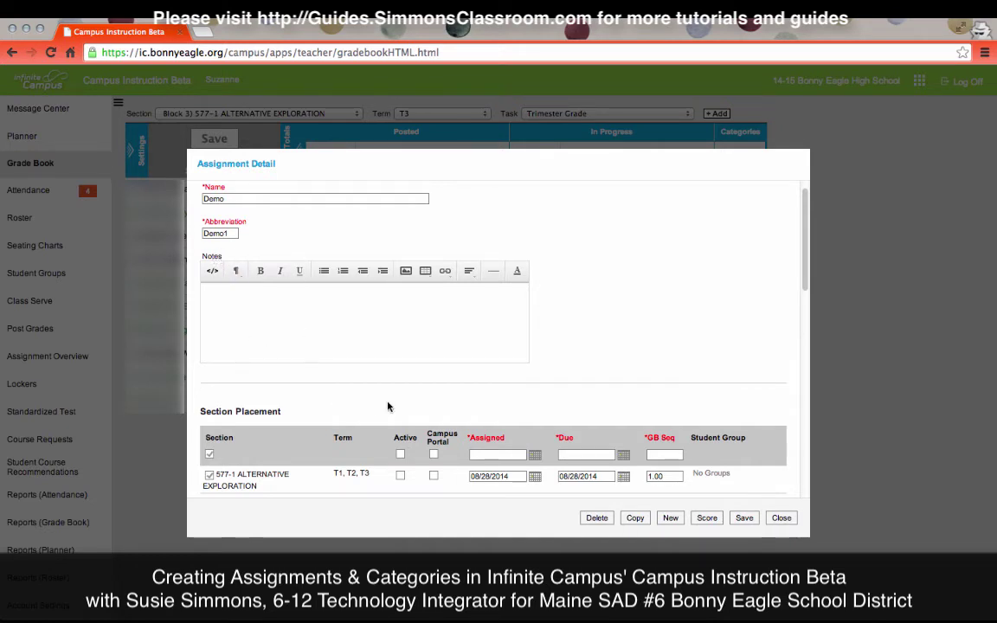
scroll(689, 420, down, 3)
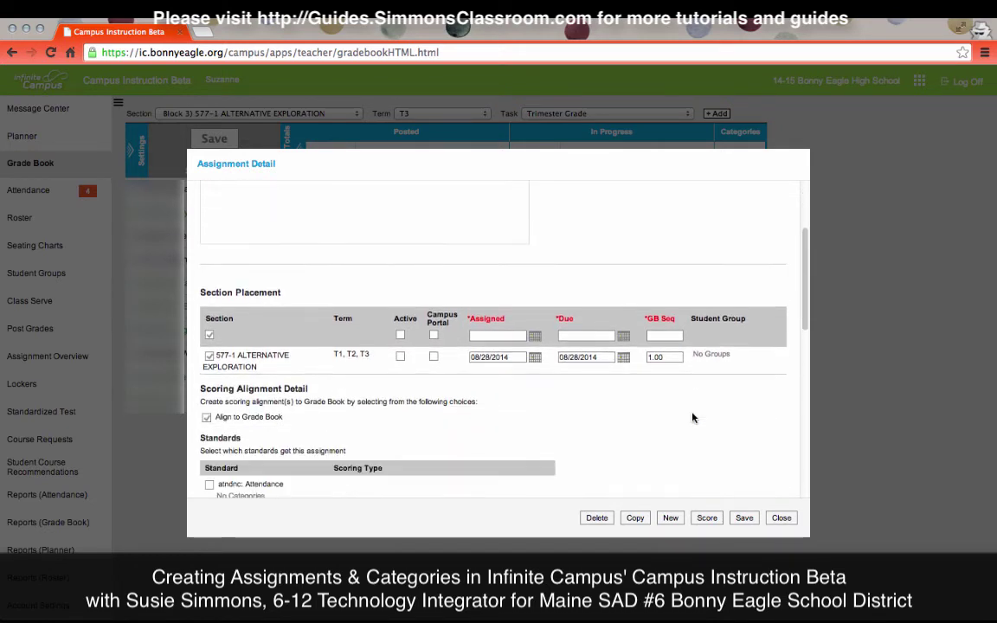
scroll(692, 418, down, 5)
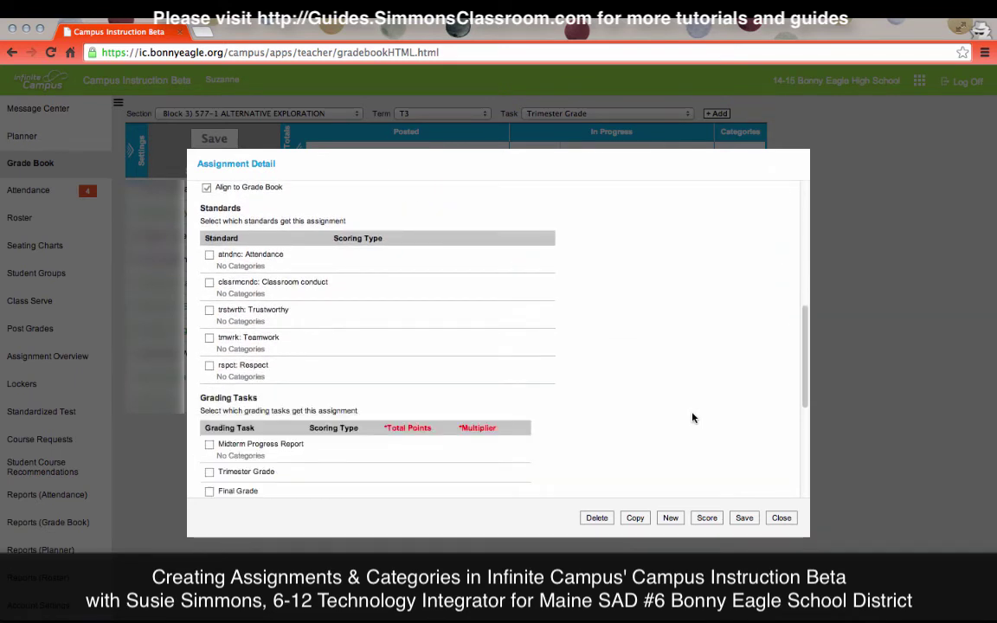
scroll(692, 418, up, 3)
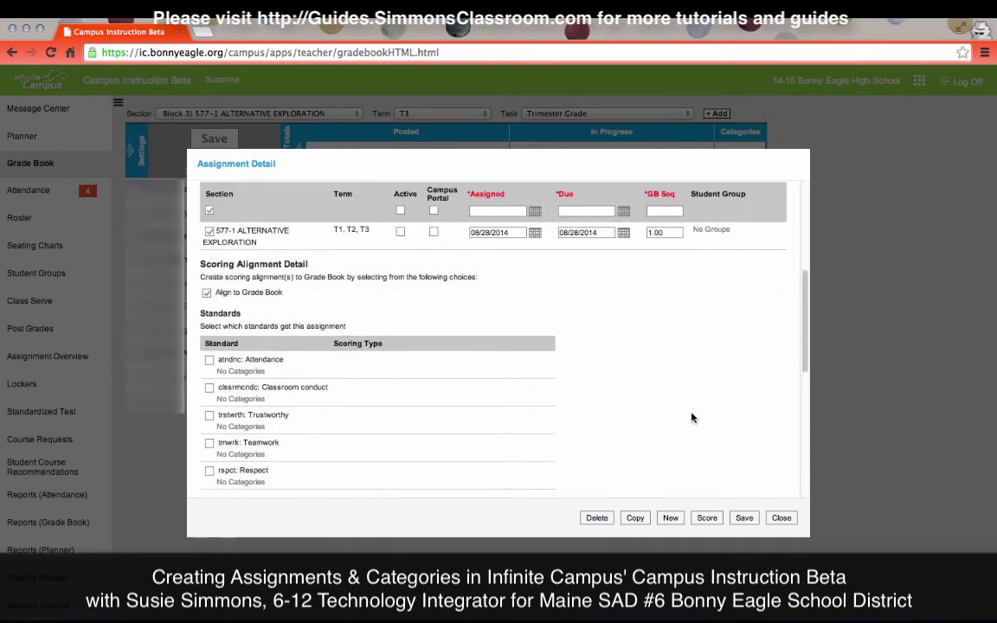
scroll(691, 418, down, 1)
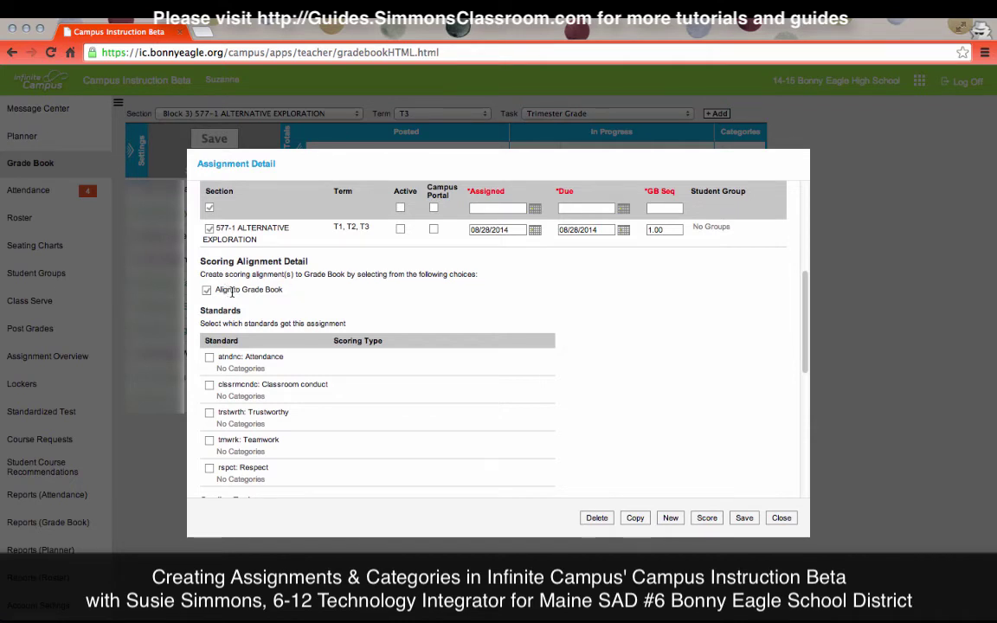
scroll(237, 293, down, 5)
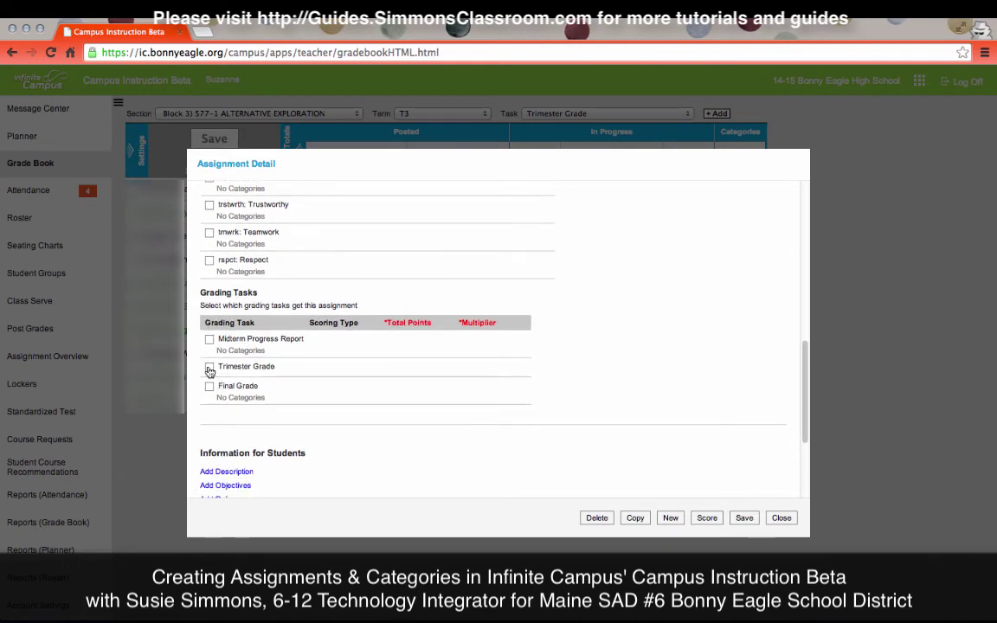
- Grade the Demo assignment under Trimester Grade in the Demo category, worth 15 points
click(209, 369)
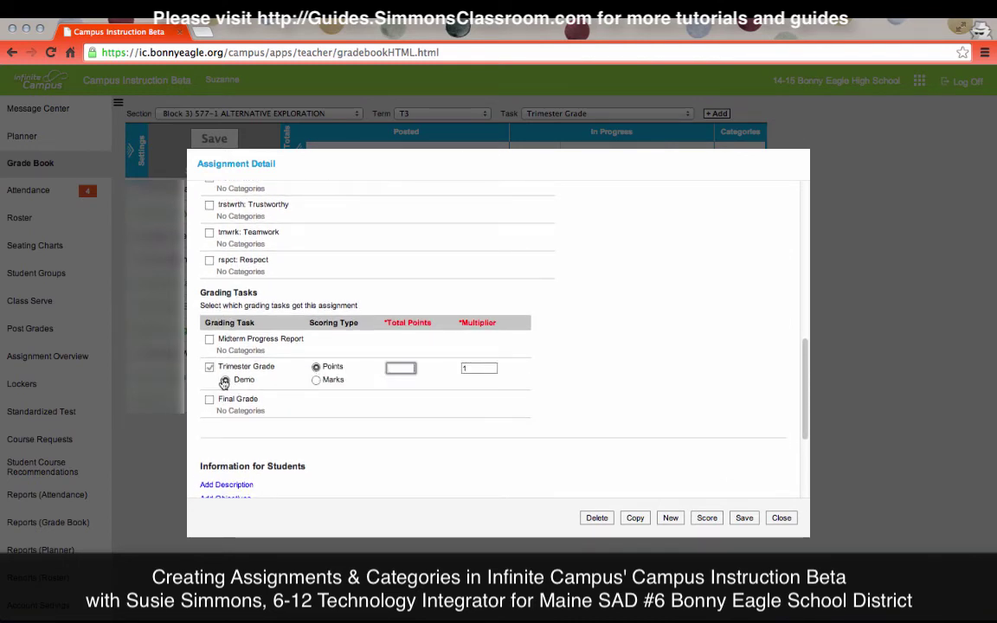
click(224, 381)
scroll(537, 394, down, 2)
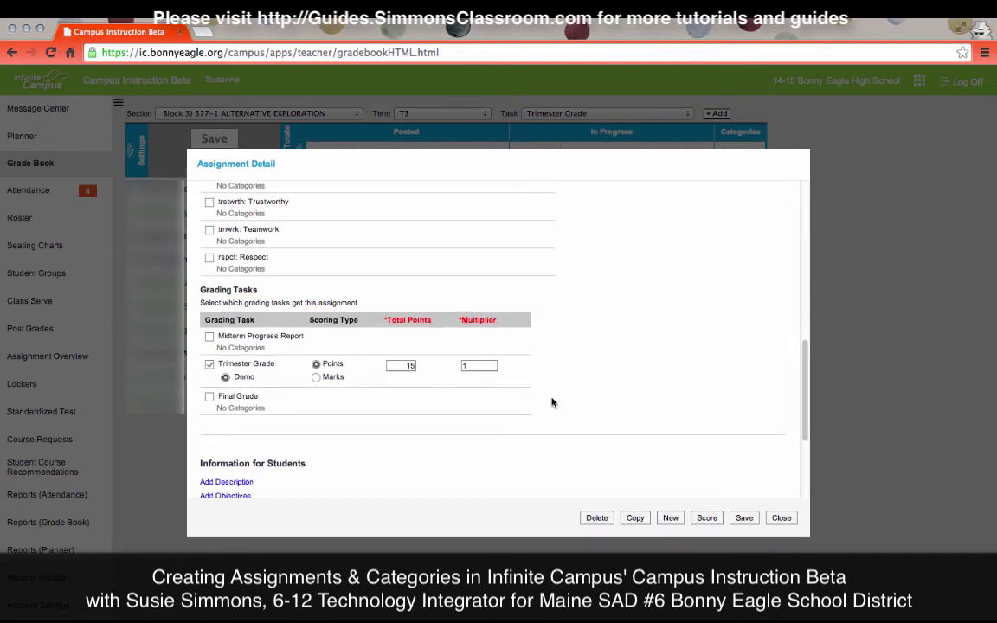
scroll(538, 406, down, 4)
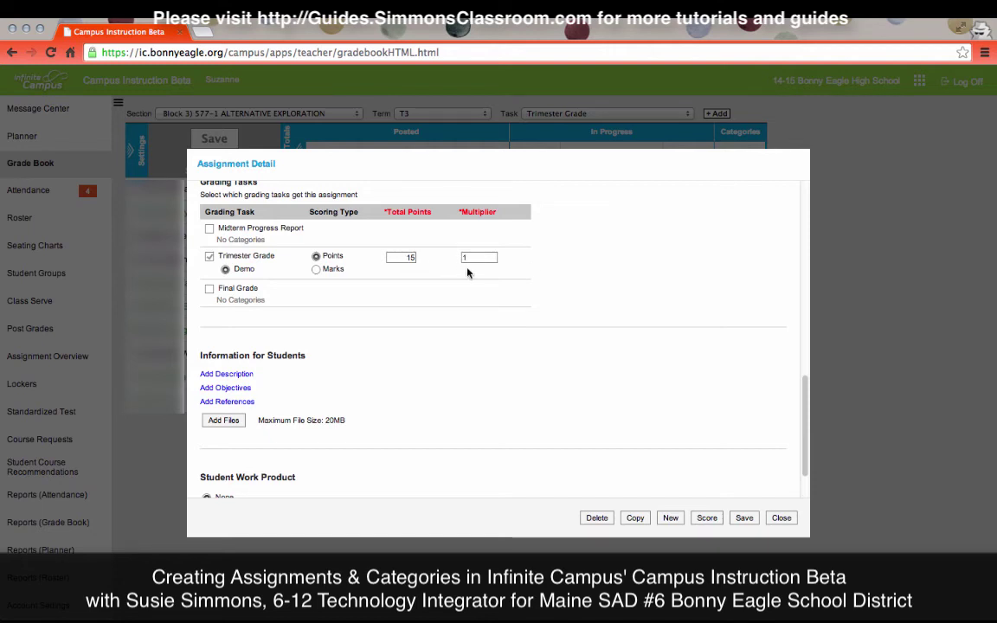
- Add empty Description, Objectives and References boxes to the assignment's Information for Students
scroll(495, 338, down, 2)
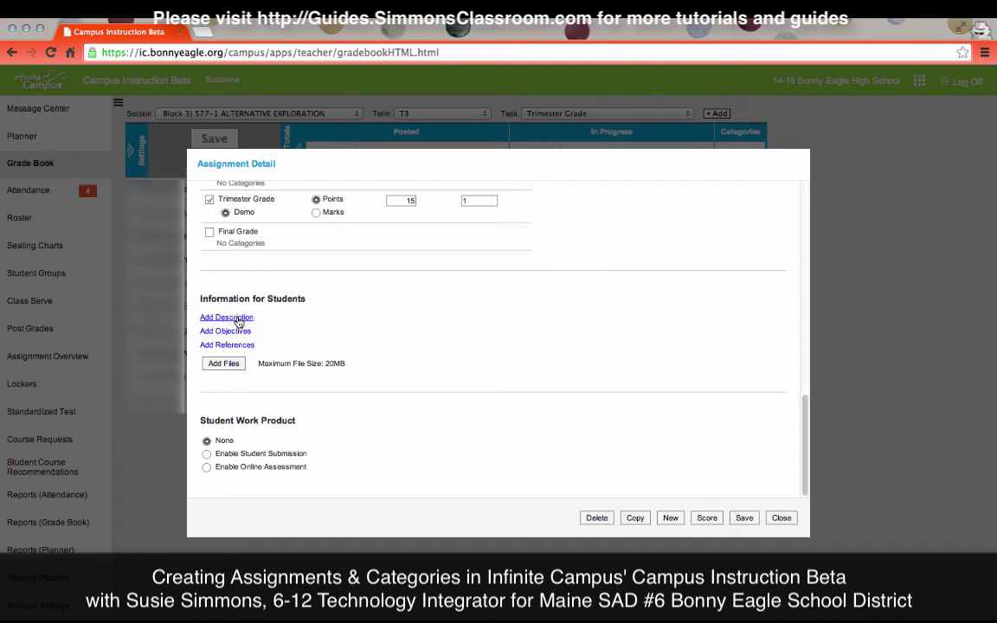
click(239, 318)
scroll(302, 377, down, 3)
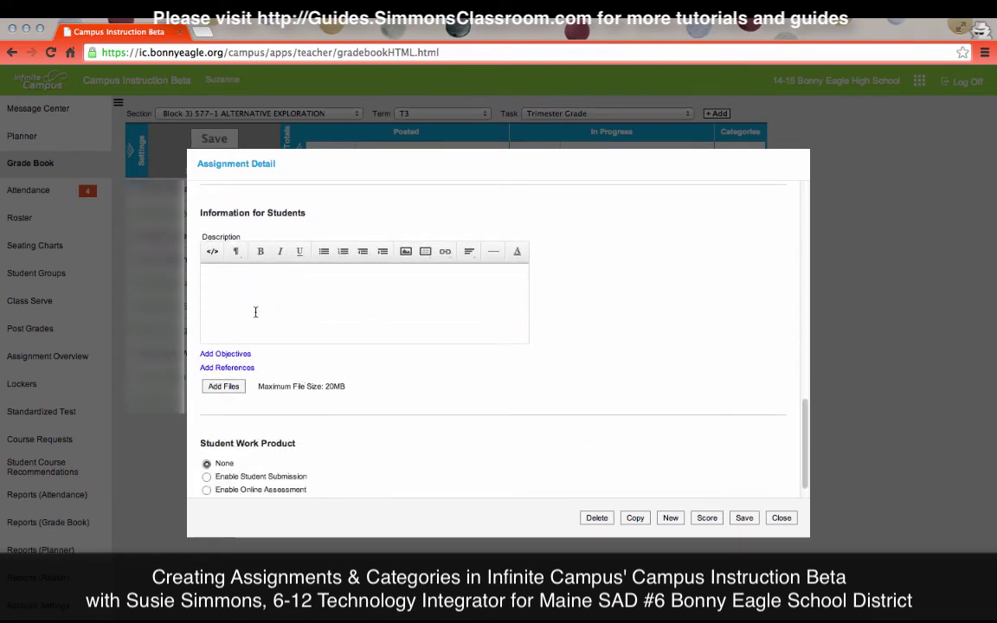
click(227, 354)
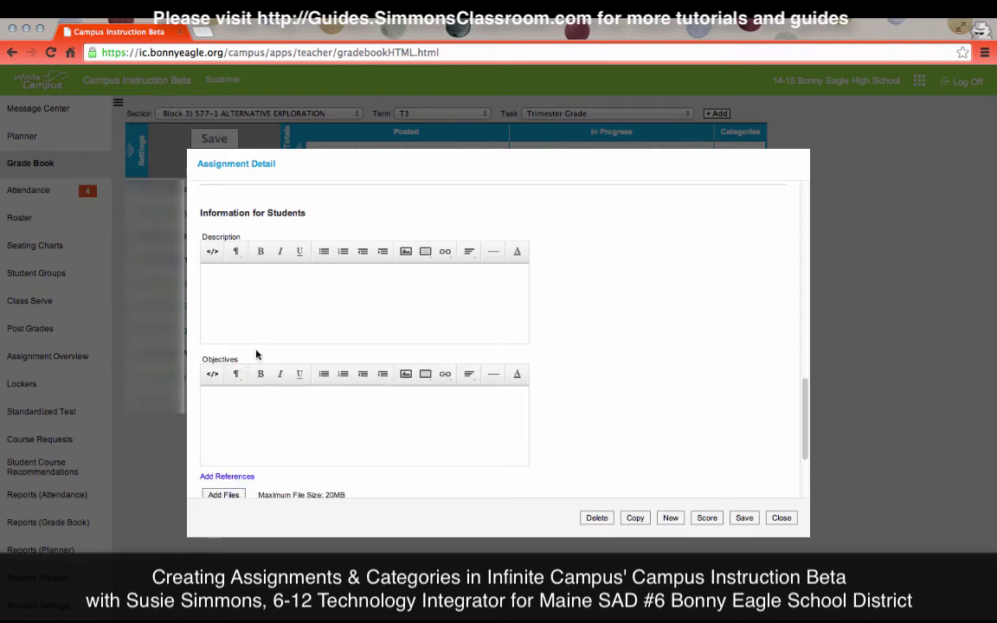
scroll(265, 353, down, 2)
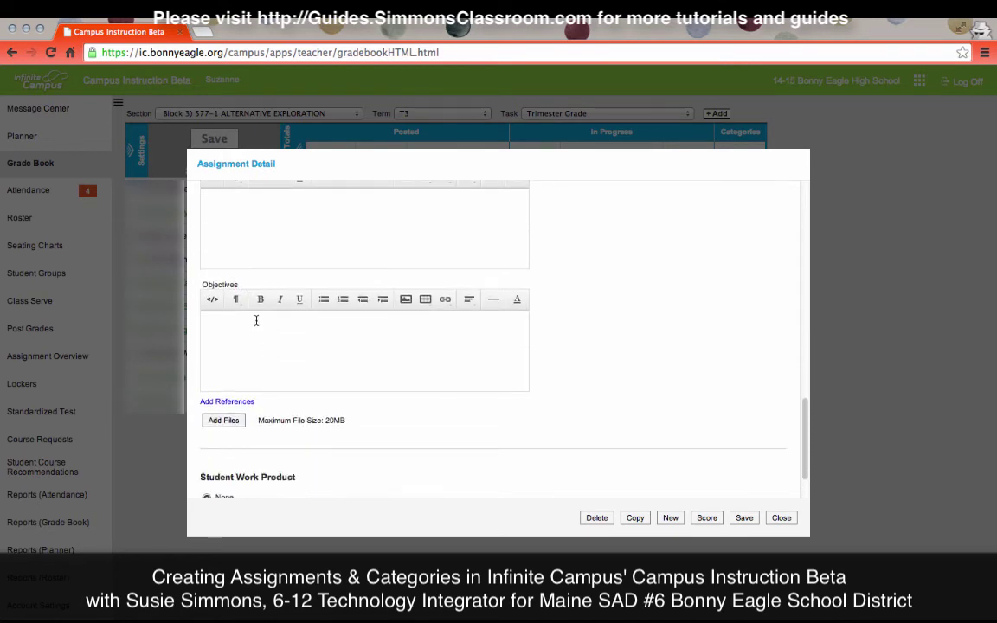
scroll(256, 327, down, 1)
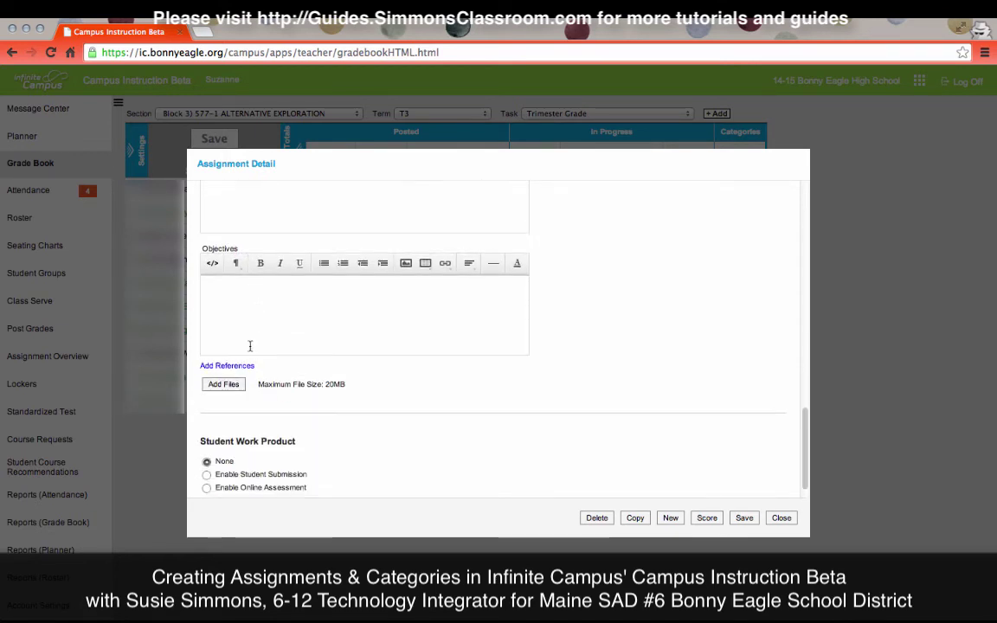
click(244, 368)
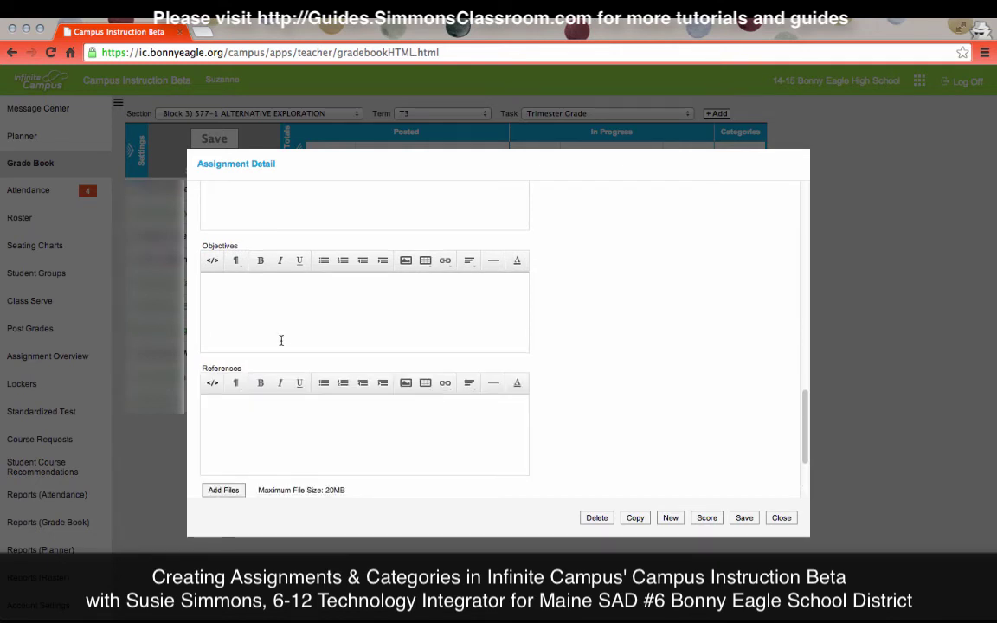
scroll(278, 340, down, 2)
scroll(280, 340, down, 1)
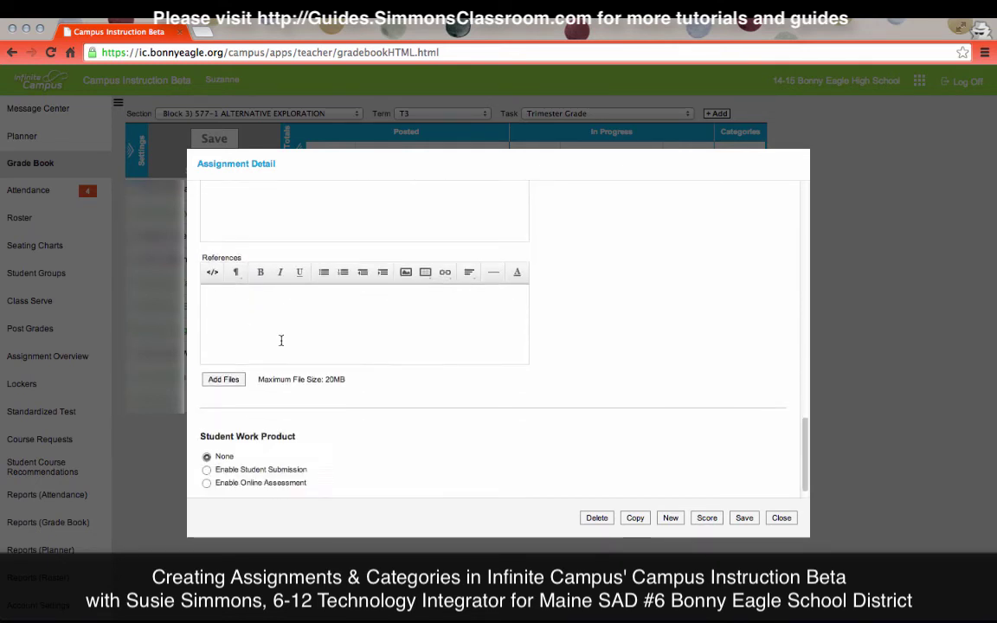
click(236, 366)
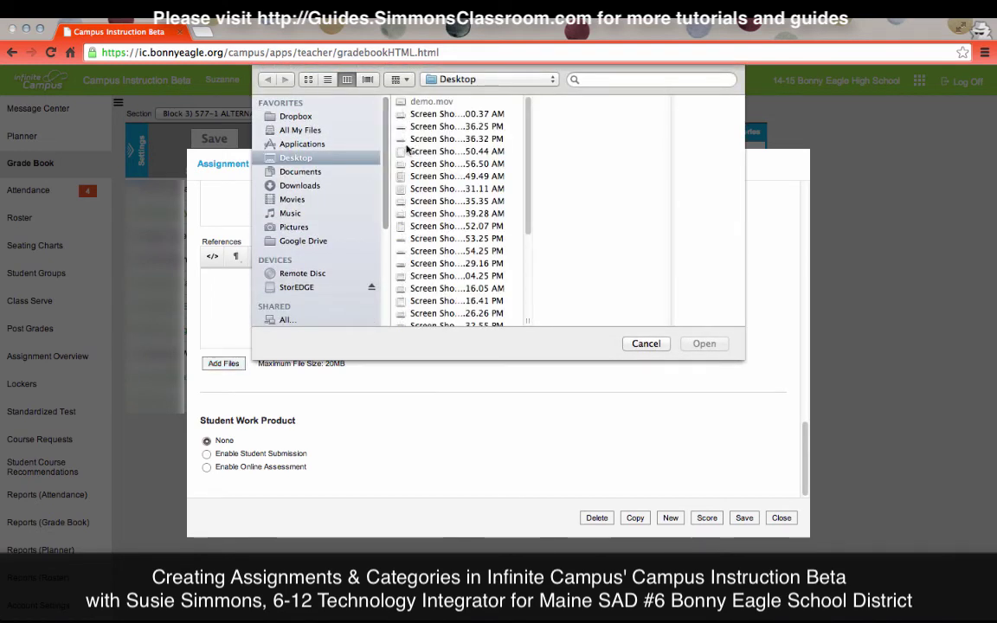
click(644, 343)
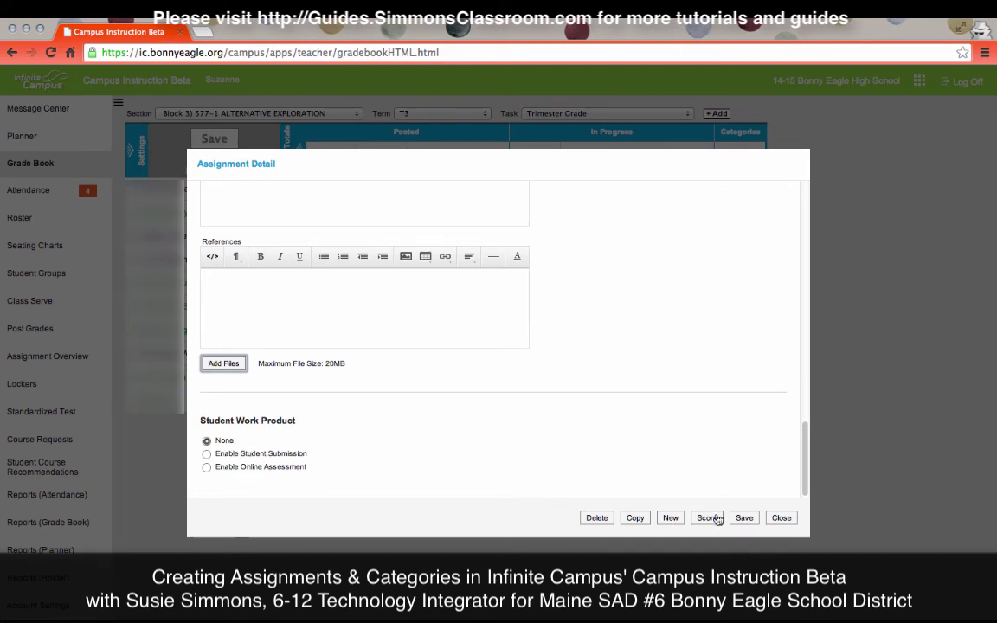
- Save and close the Demo assignment, then switch the gradebook to term T1
click(744, 518)
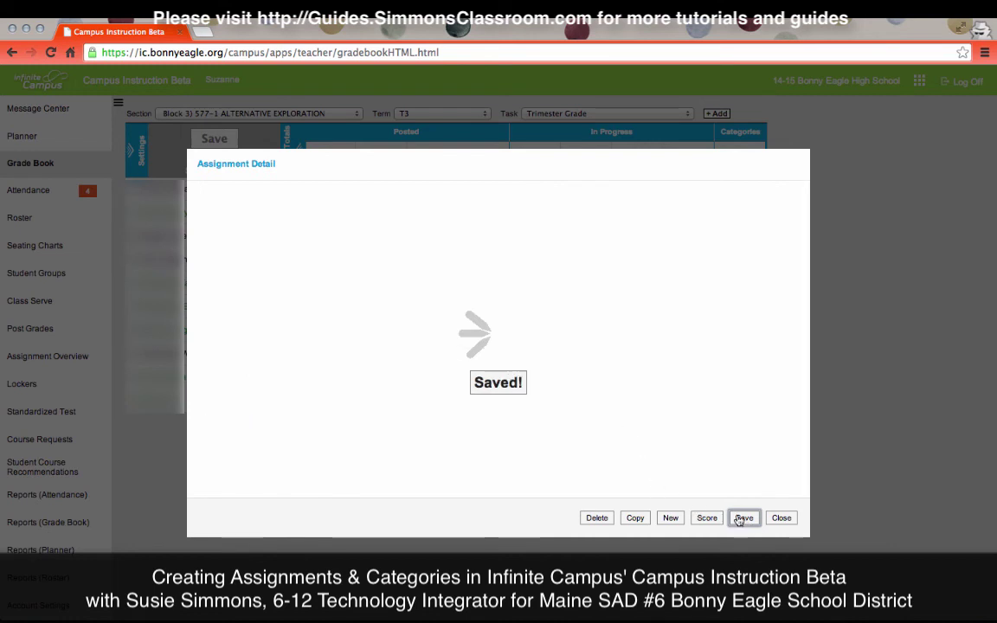
click(782, 518)
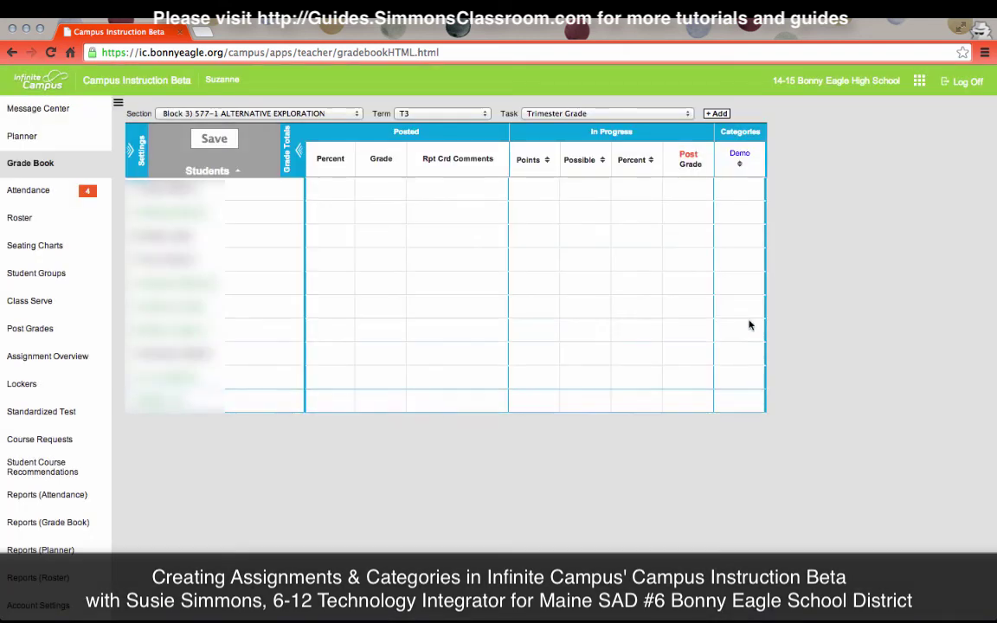
click(442, 113)
click(435, 93)
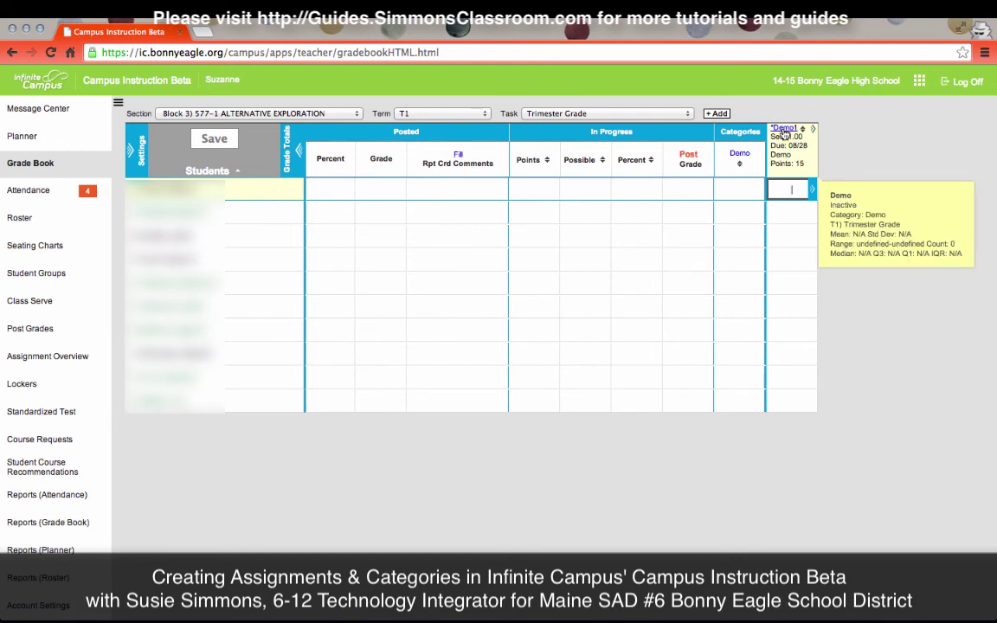
- Set the Demo1 assignment's assigned date to 01/01/2015
click(783, 132)
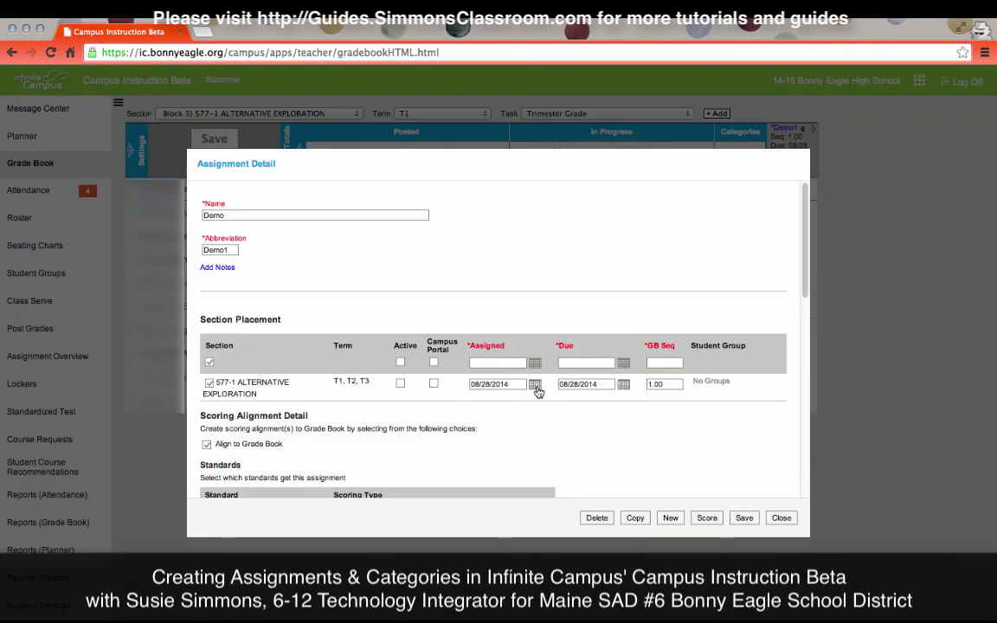
click(535, 386)
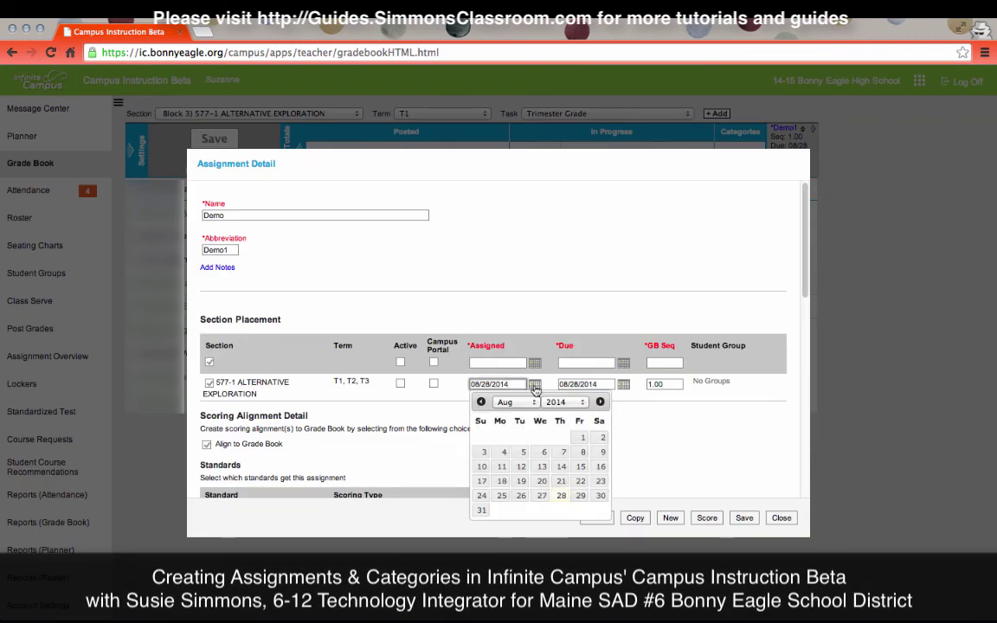
click(599, 402)
click(601, 402)
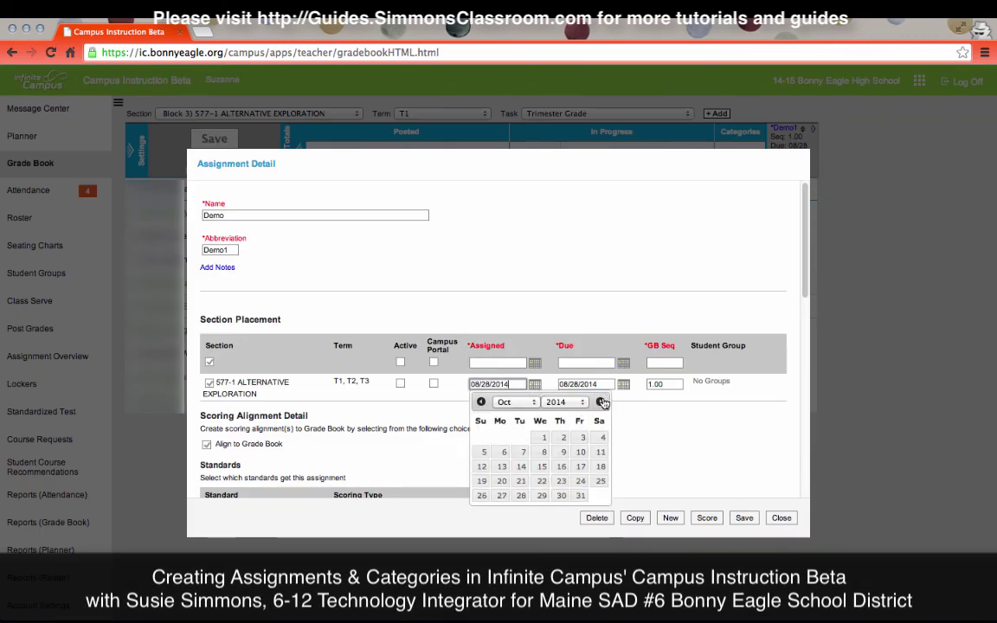
click(601, 402)
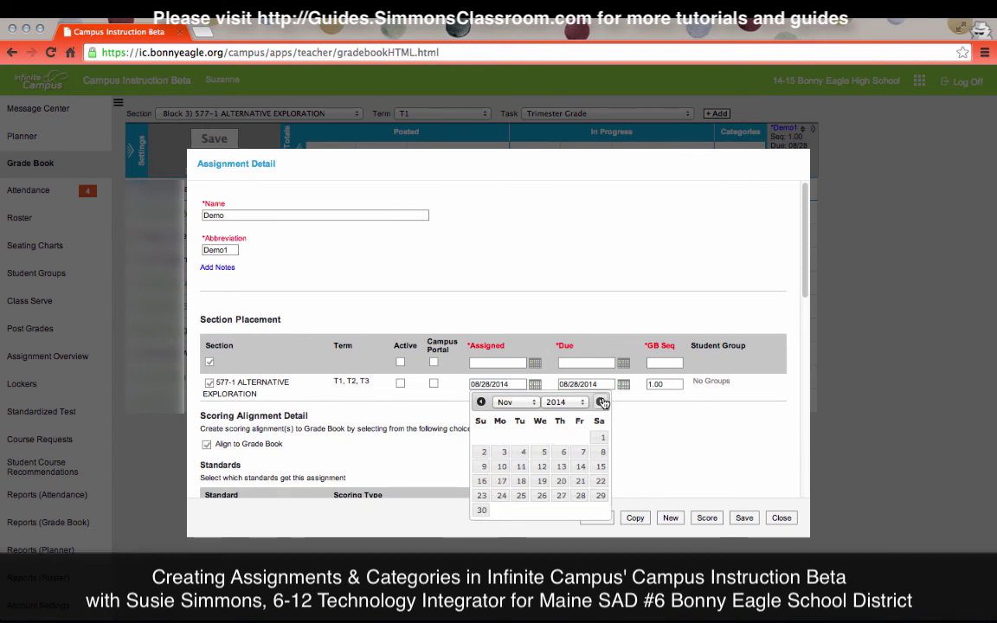
click(601, 403)
click(602, 402)
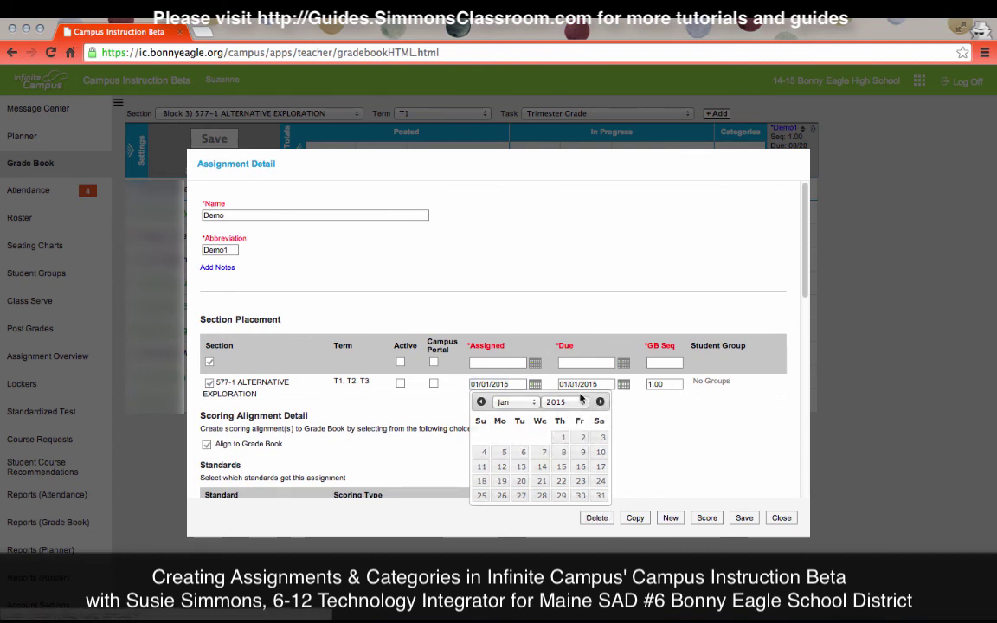
click(559, 438)
- Set the Demo1 due date to 01/10/2015 and save the assignment
click(623, 384)
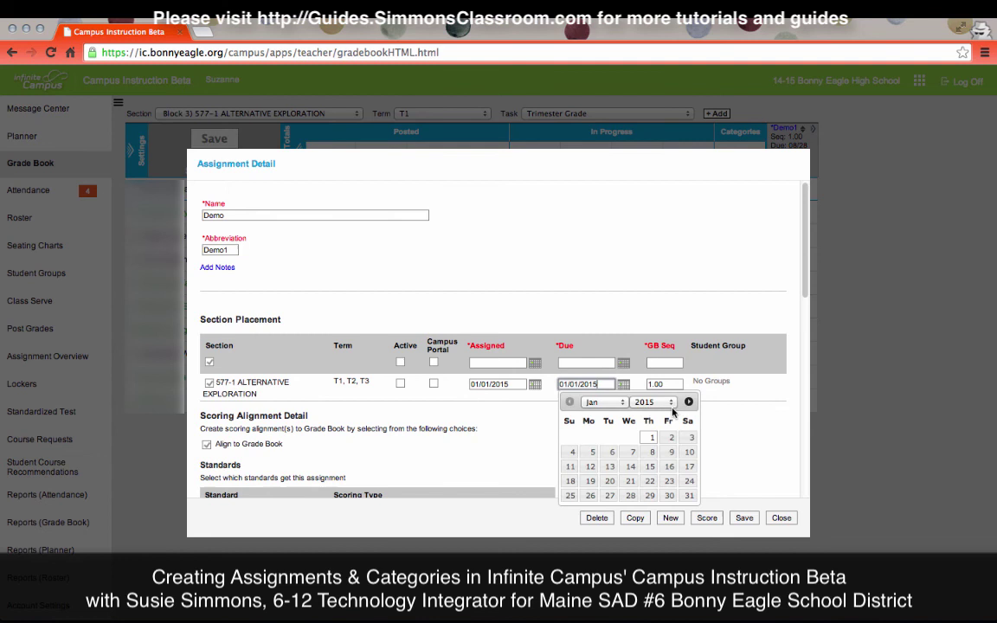
click(689, 451)
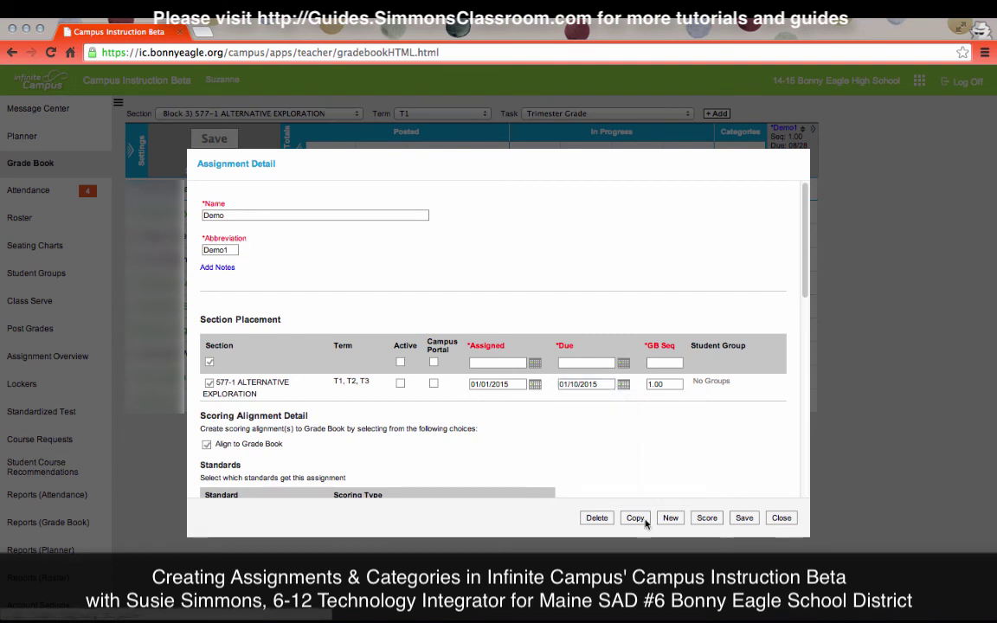
click(745, 518)
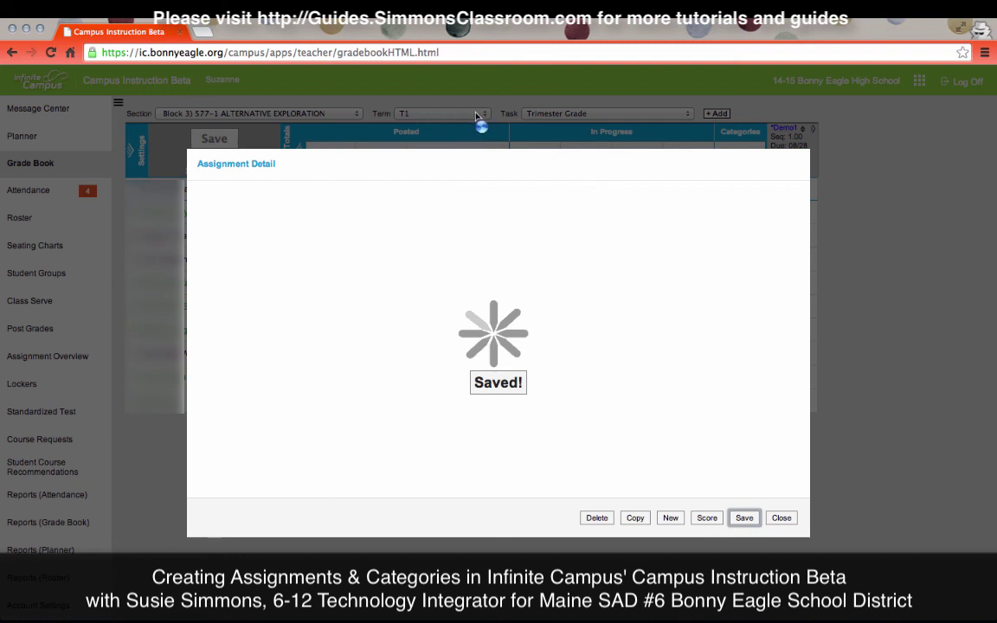
click(781, 518)
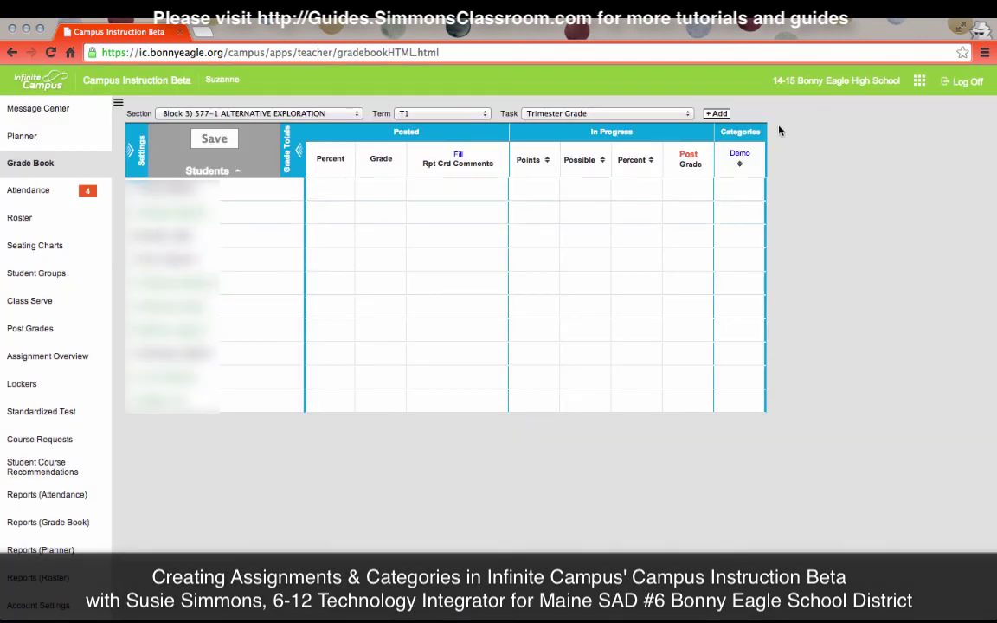
- In term T2, enter Demo1 scores 14, 13, 12 and 11 for the first four students
click(475, 114)
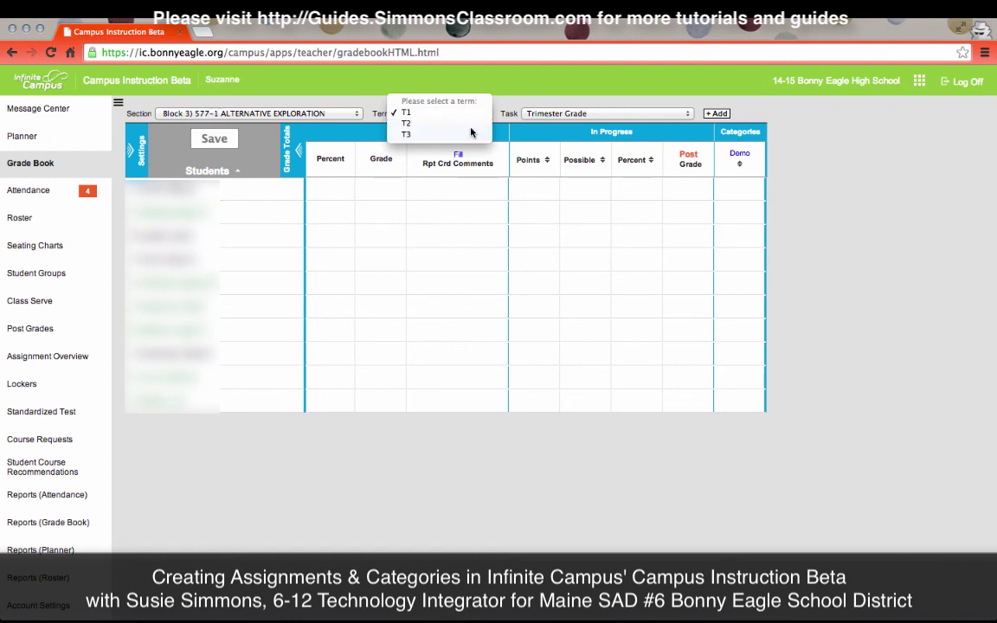
click(471, 124)
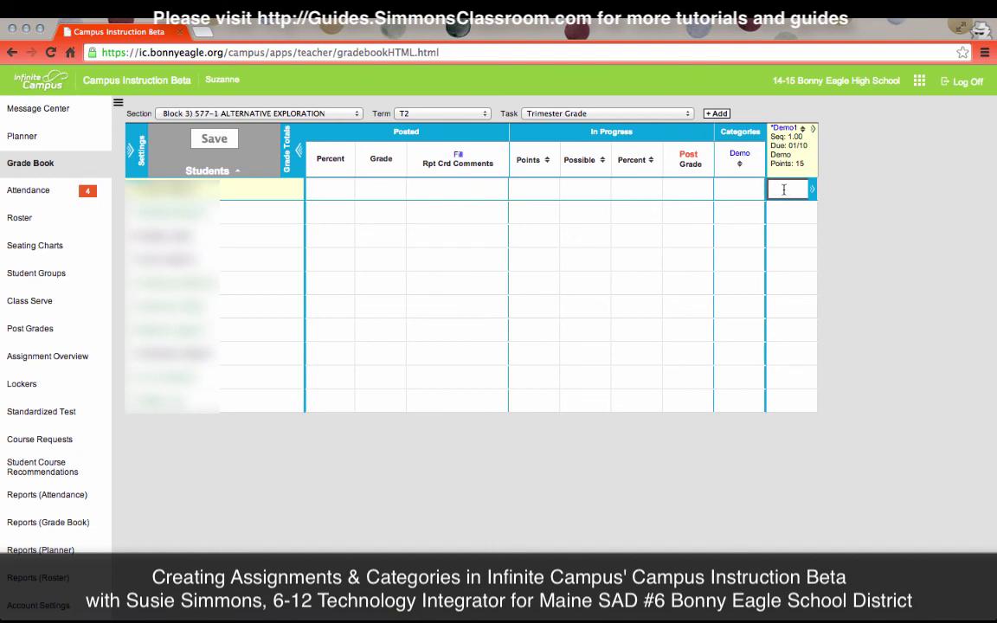
text(4)
key(Return)
text(1)
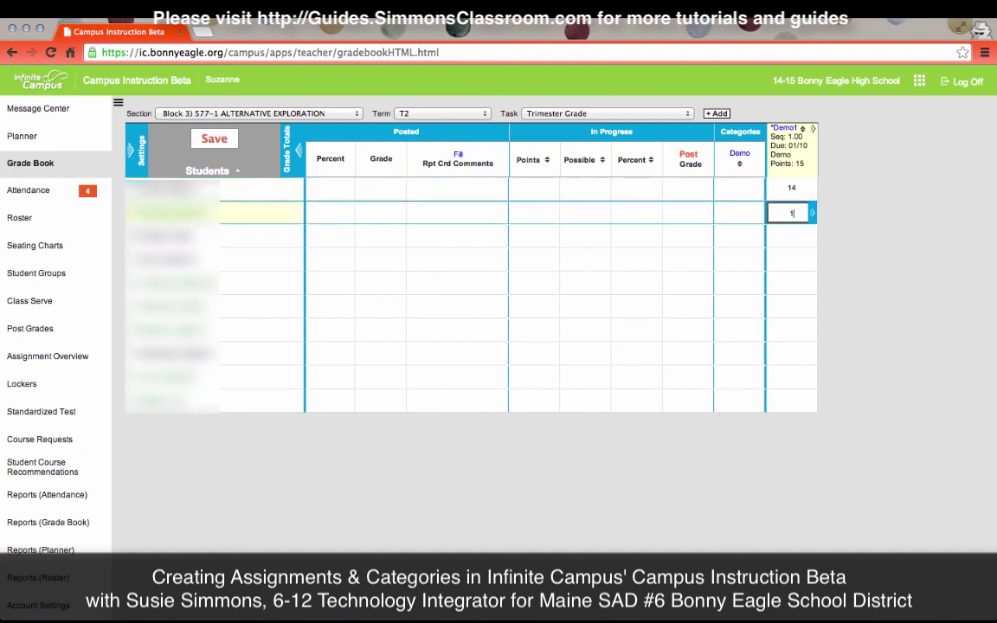
text(3)
key(Return)
text(12)
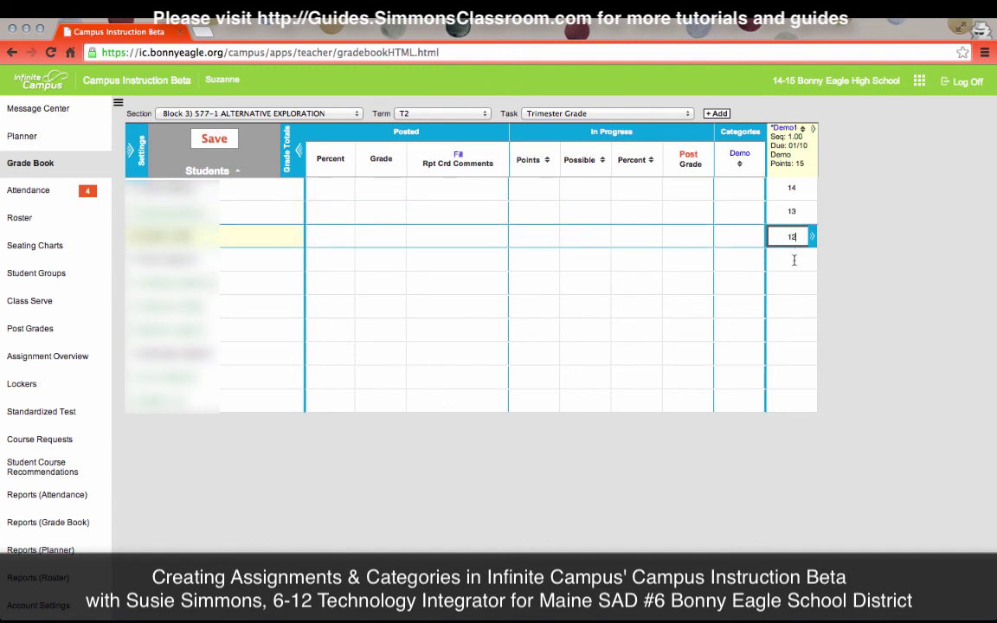
key(Return)
text(11)
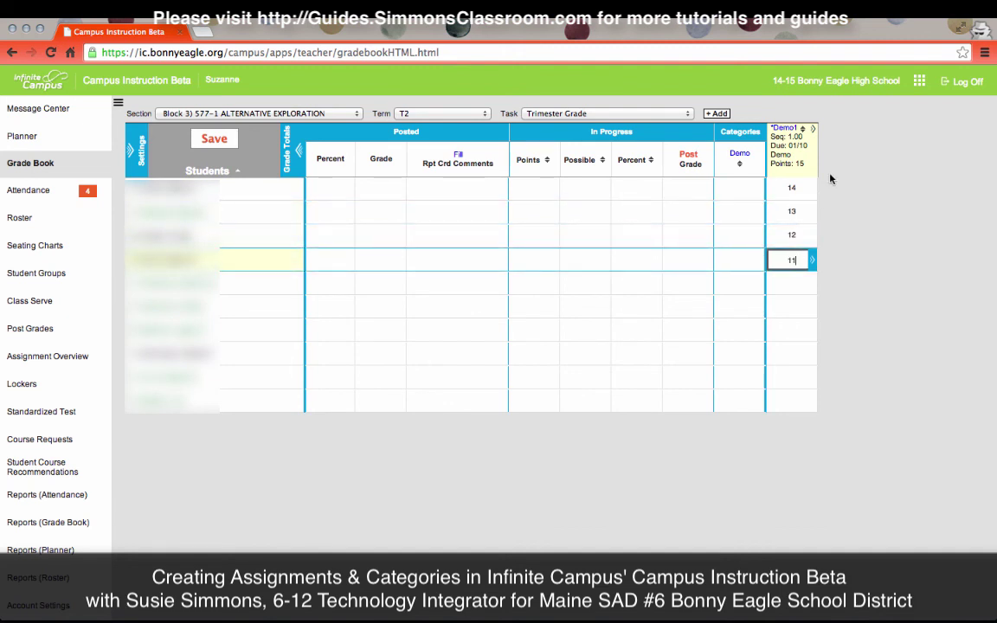
click(814, 130)
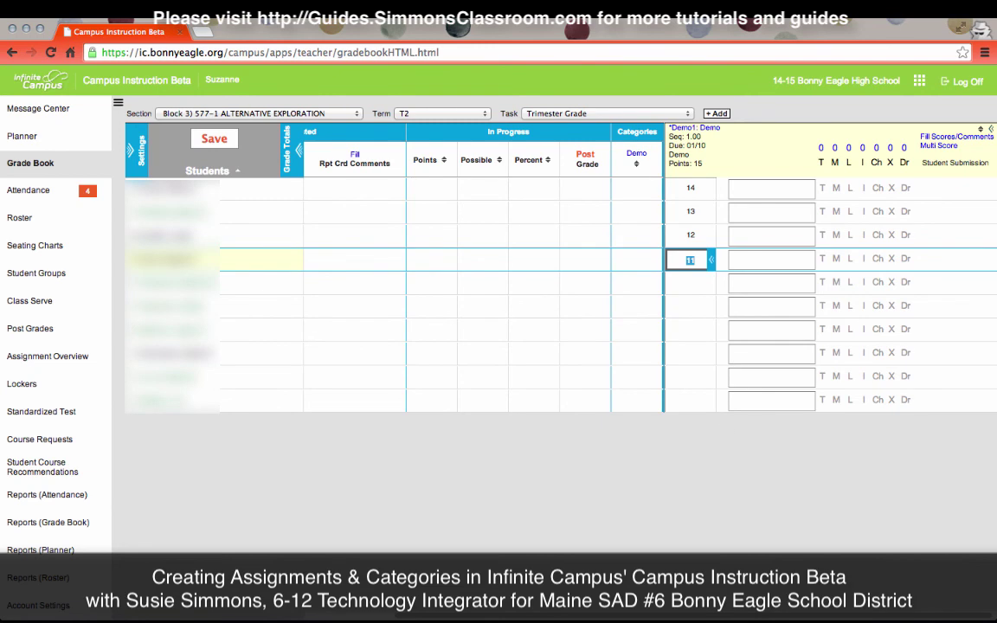
- Save the four Demo1 scores with Save & Continue, review them, and close the Score window
click(949, 149)
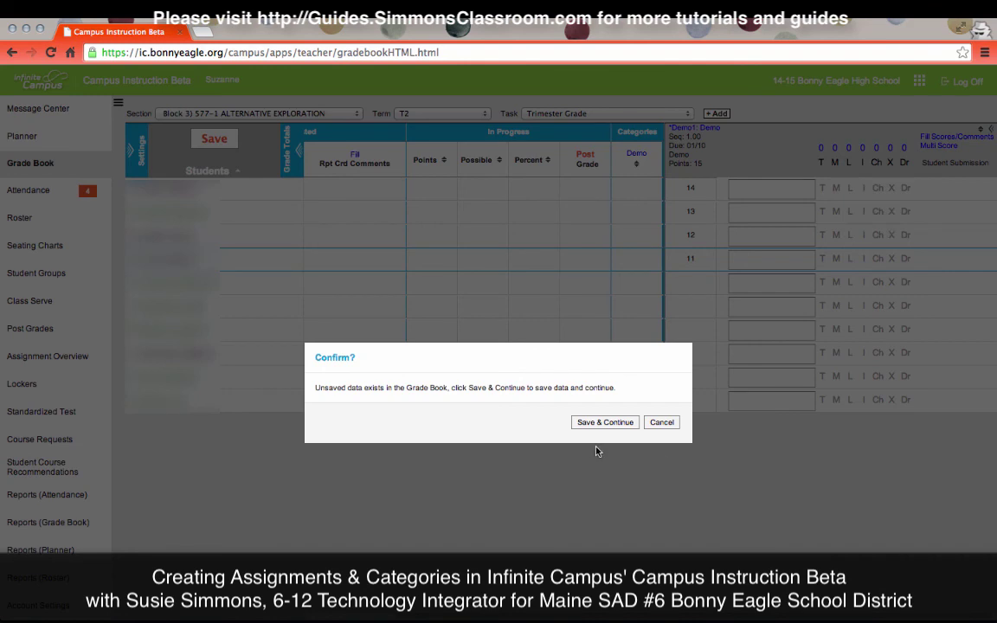
click(605, 422)
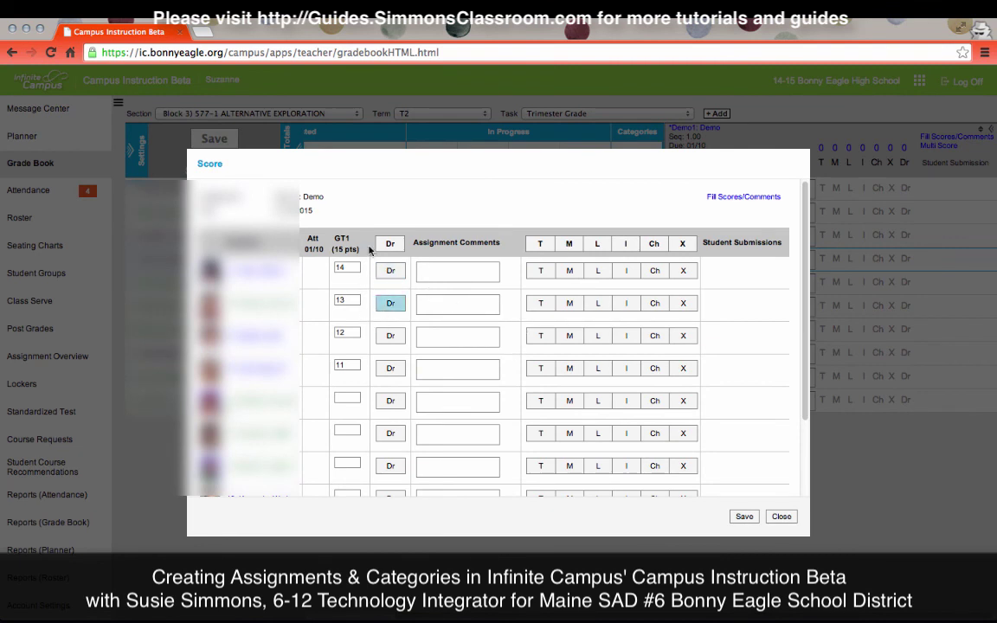
scroll(362, 296, down, 2)
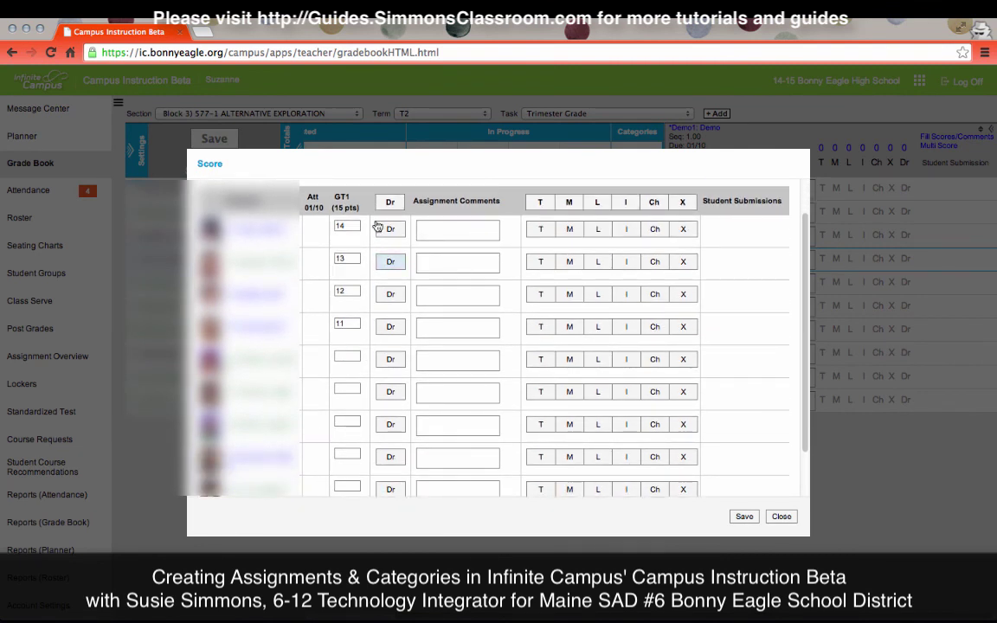
click(387, 228)
scroll(507, 441, down, 3)
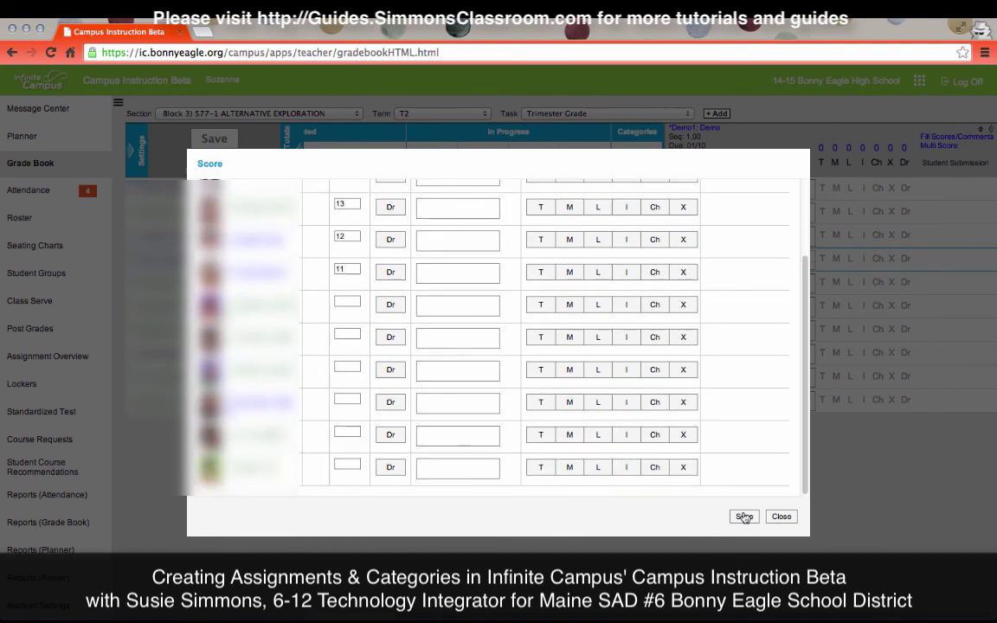
click(781, 517)
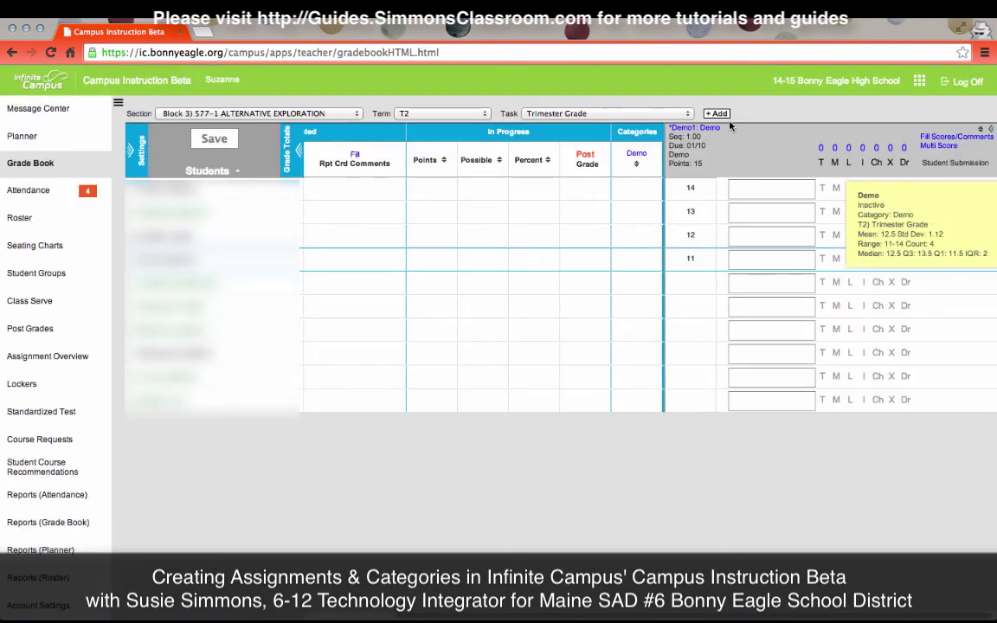